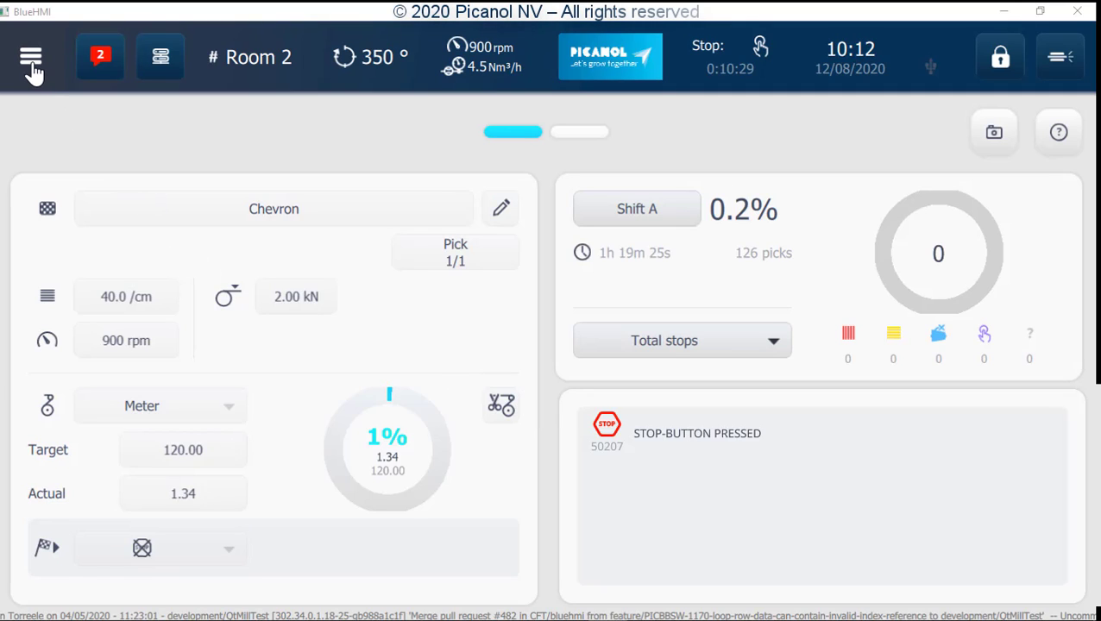
Open the main navigation menu from the home dashboard to reach Machine settings
{"action": "left_click", "coordinate": [28, 63]}
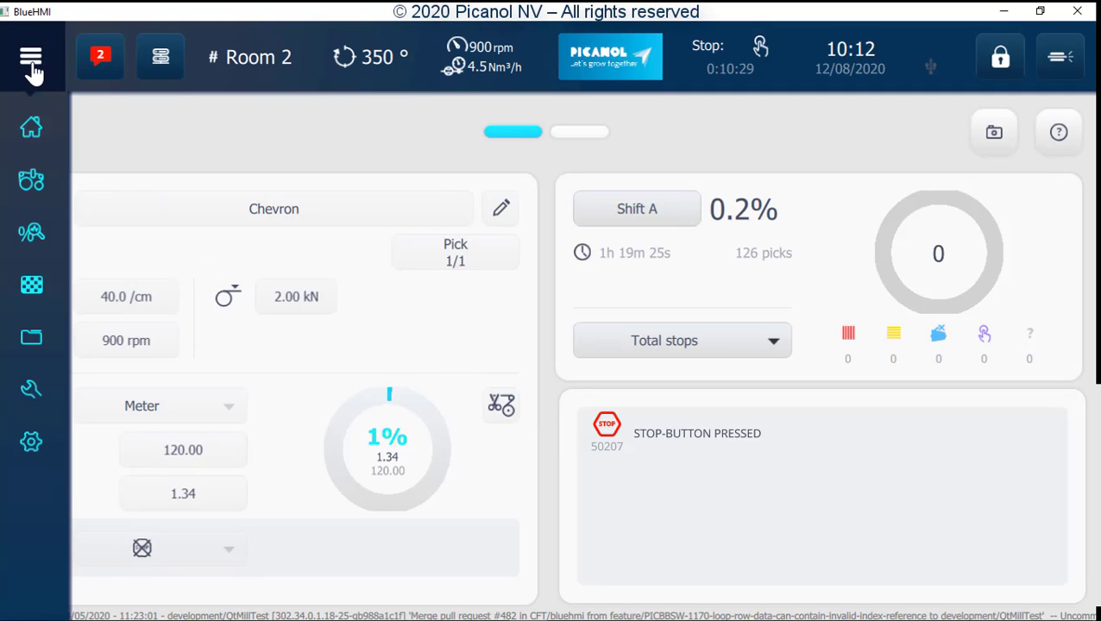
{"action": "left_click", "coordinate": [30, 183]}
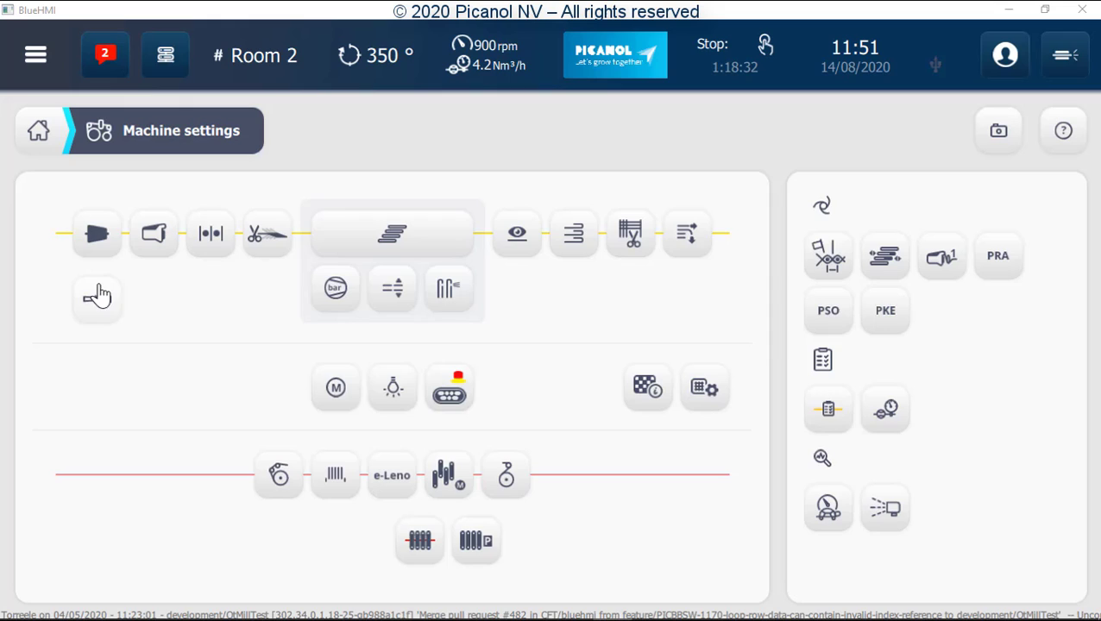
Open Filling yarn specifications and show channel 2's yarn, PES Texturized 150.0 Dtex
{"action": "left_click", "coordinate": [104, 245]}
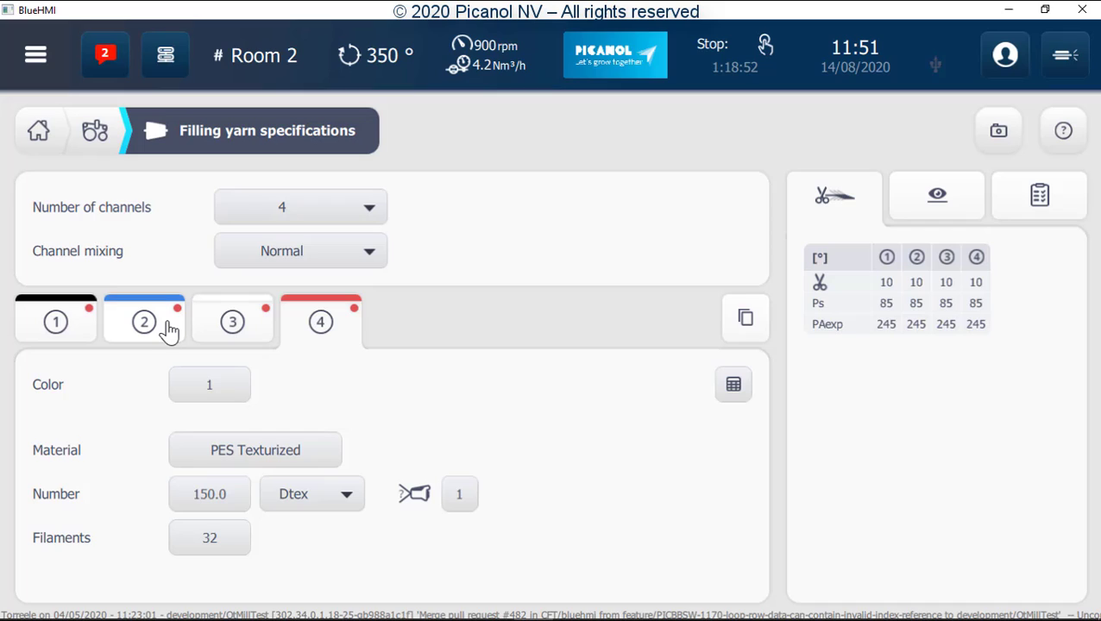
{"action": "left_click", "coordinate": [168, 330]}
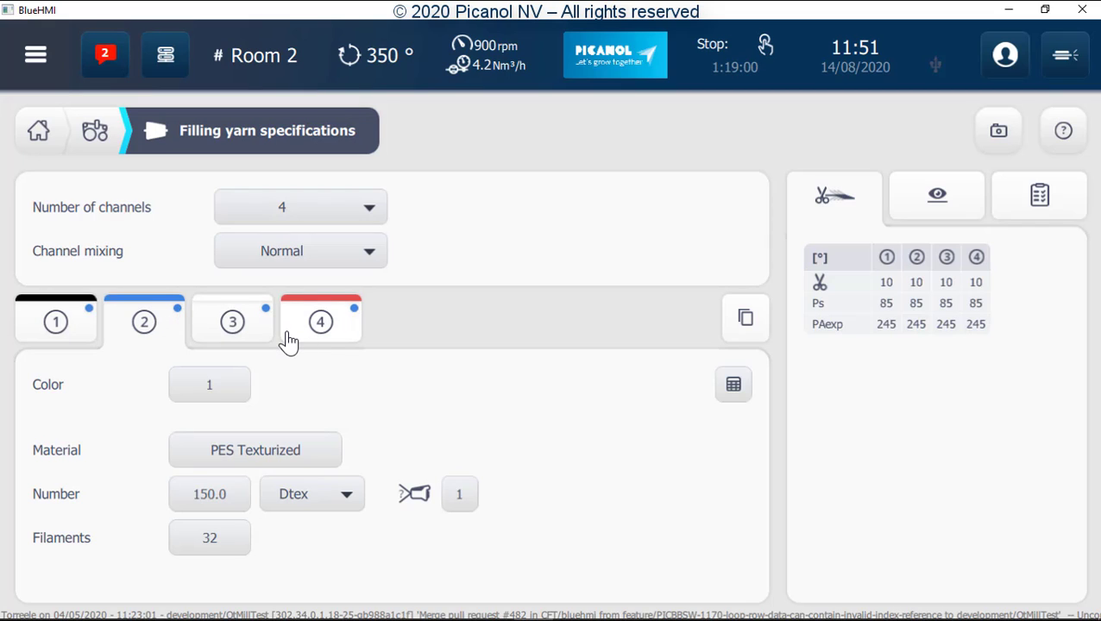
Change channel 2's yarn number to 151.0 dtex
{"action": "left_click", "coordinate": [216, 494]}
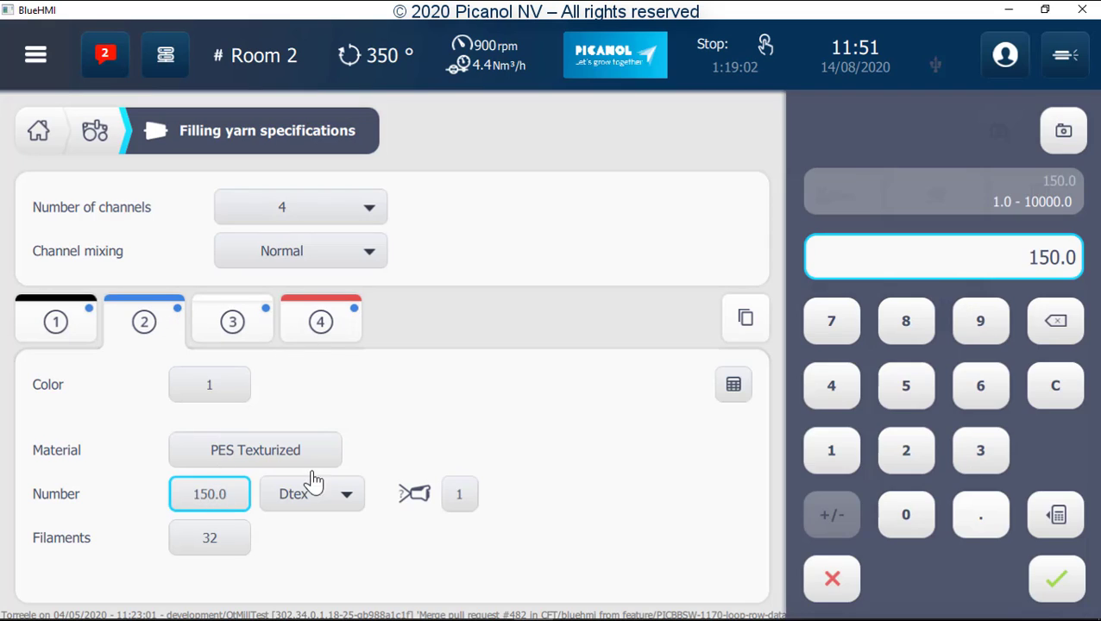
{"action": "left_click", "coordinate": [842, 451]}
{"action": "left_click", "coordinate": [906, 406]}
{"action": "left_click", "coordinate": [819, 458]}
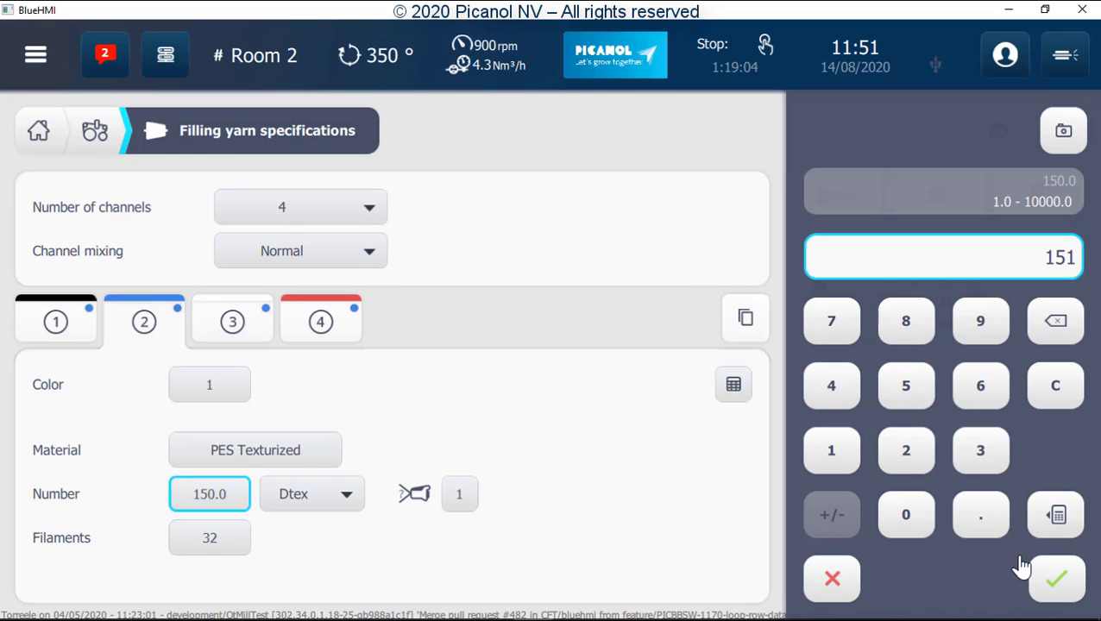
{"action": "left_click", "coordinate": [1048, 575]}
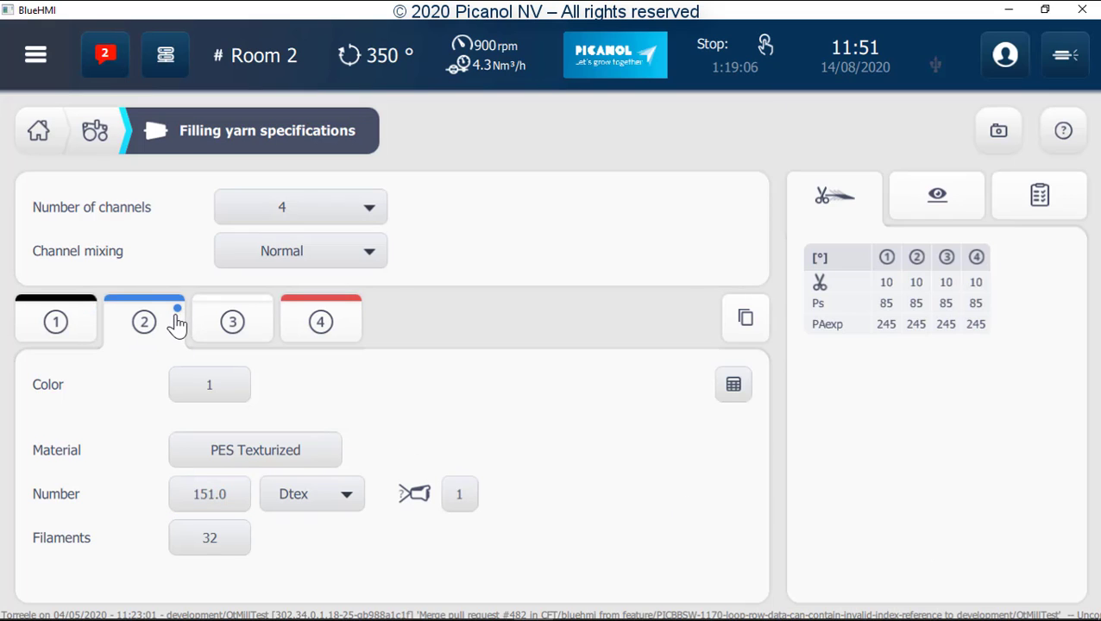
Review channels 3 and 4, then compare all channels with focus on channel 2
{"action": "left_click", "coordinate": [203, 314]}
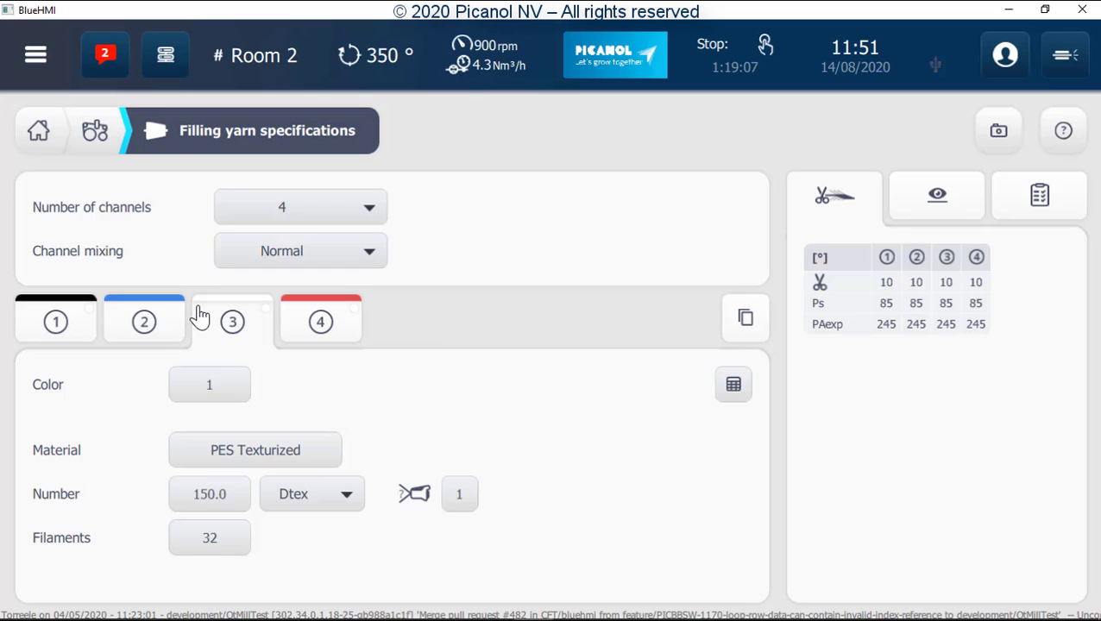
{"action": "left_click", "coordinate": [311, 320]}
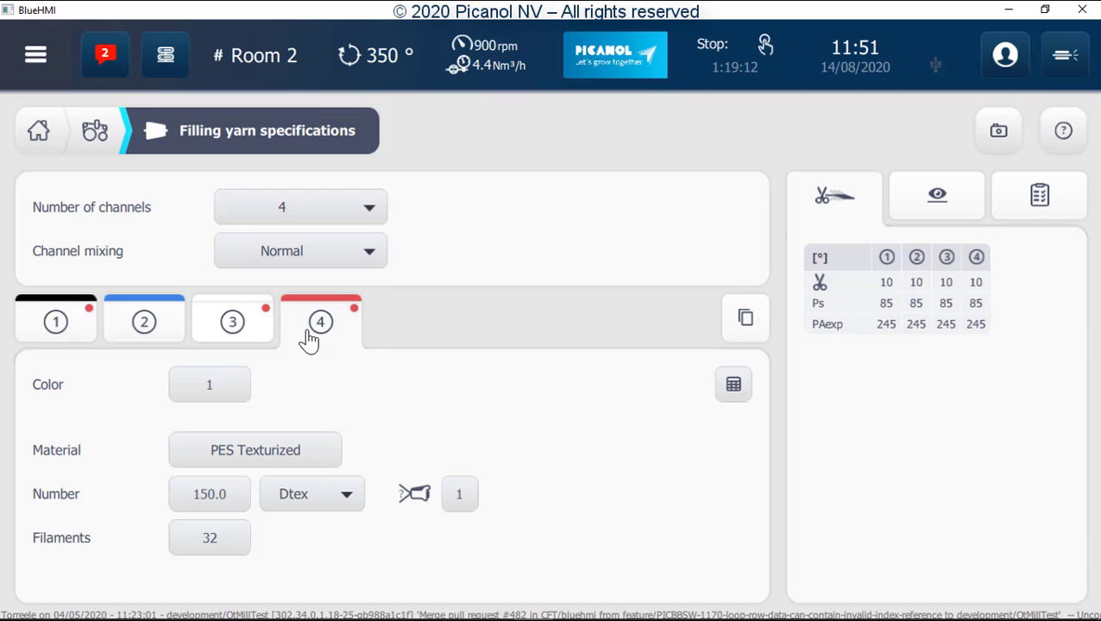
{"action": "left_click", "coordinate": [733, 390]}
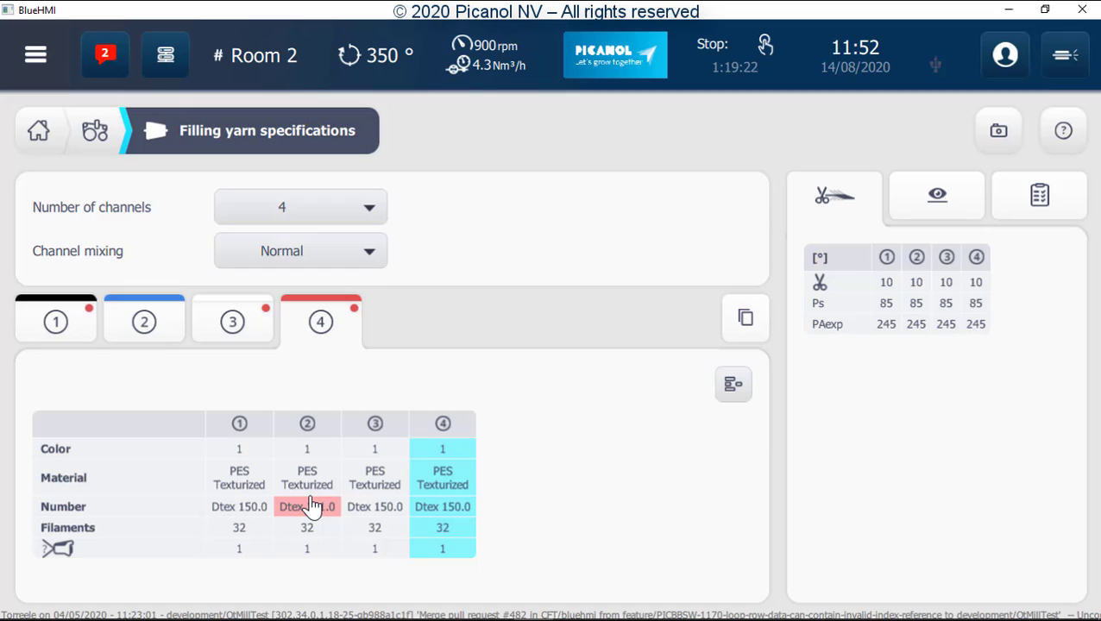
{"action": "left_click", "coordinate": [177, 339]}
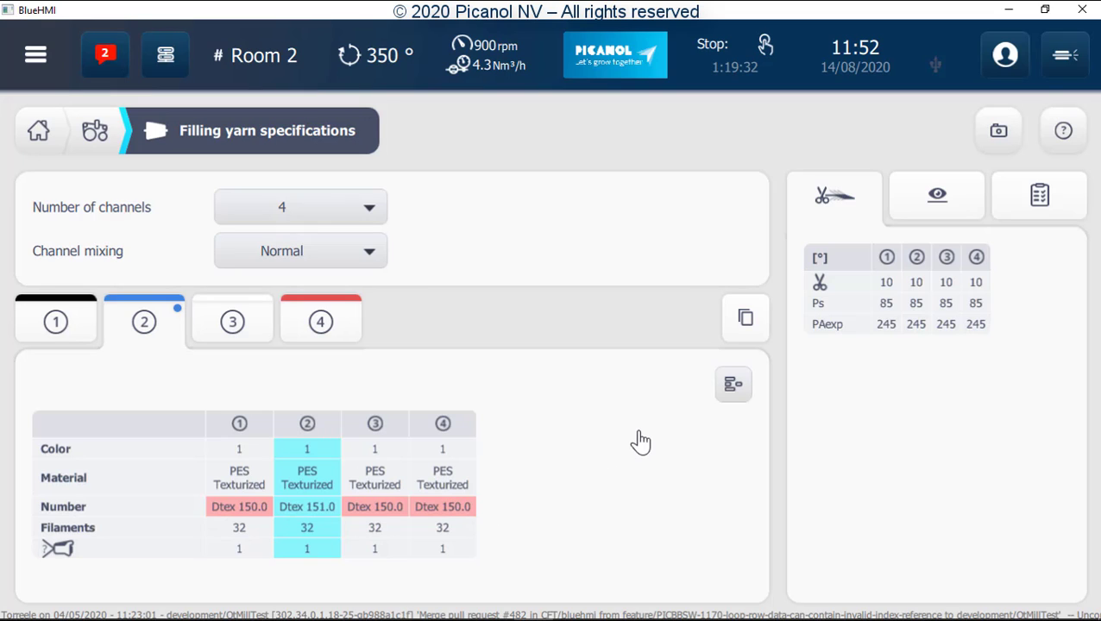
Reset channel 2's yarn number to 150.0 dtex and cancel the copy-to-channels dialog
{"action": "left_click", "coordinate": [730, 388]}
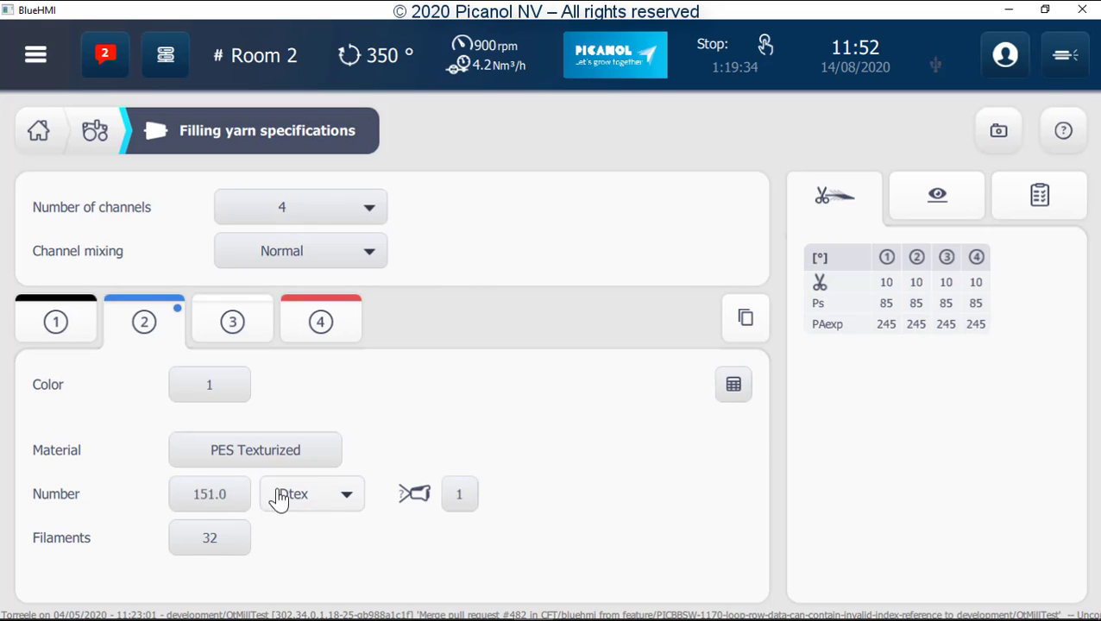
{"action": "left_click", "coordinate": [226, 492]}
{"action": "left_click", "coordinate": [833, 449]}
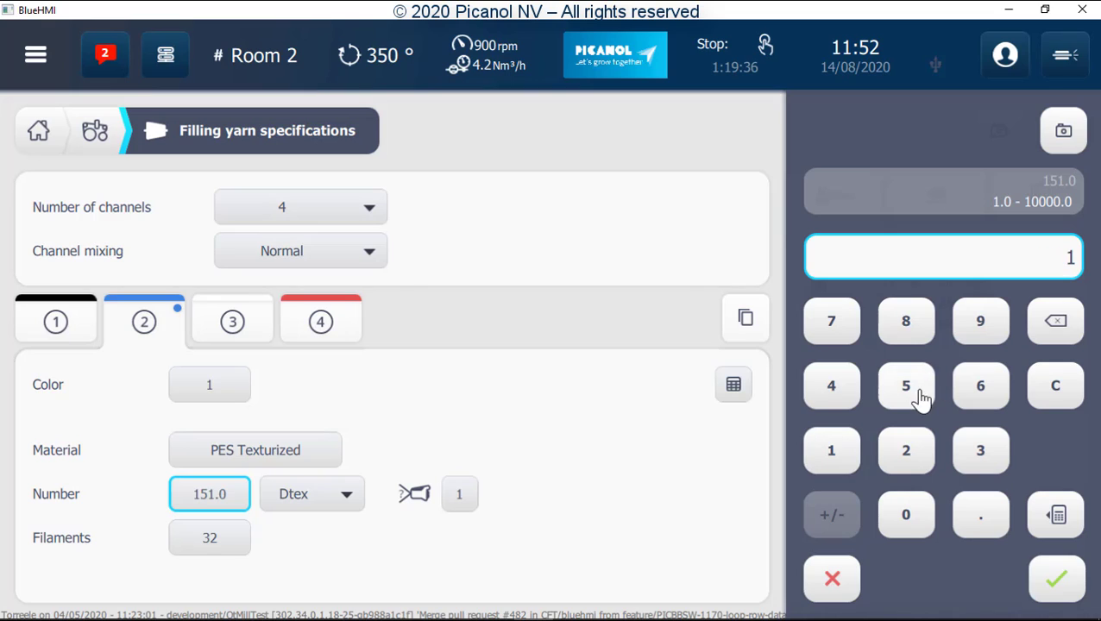
{"action": "left_click", "coordinate": [906, 388]}
{"action": "left_click", "coordinate": [902, 515]}
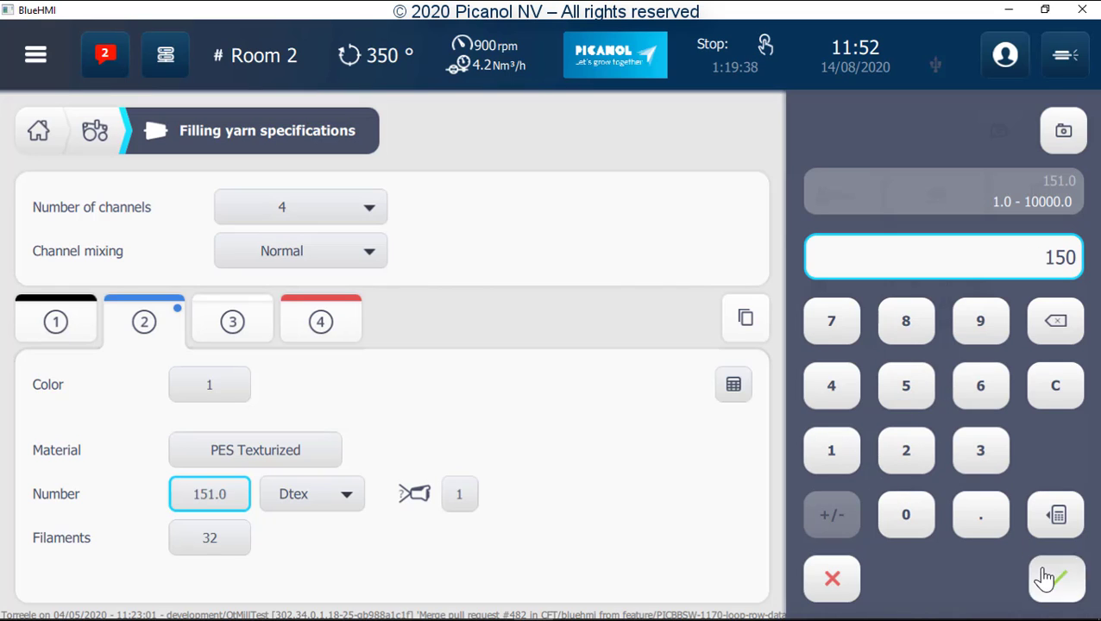
{"action": "left_click", "coordinate": [1055, 578]}
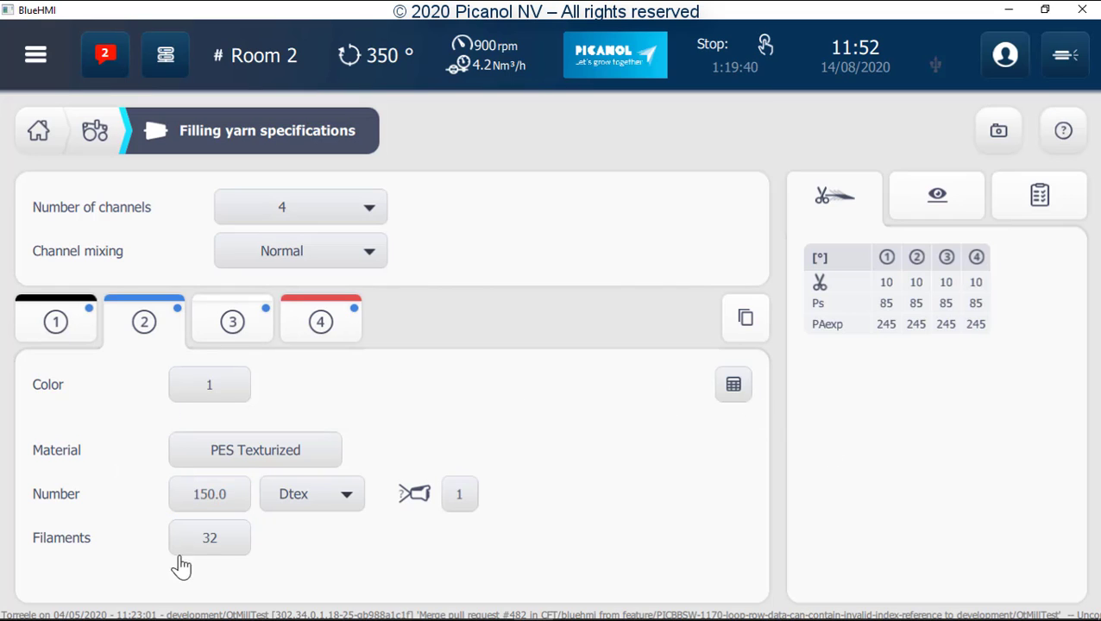
{"action": "left_click", "coordinate": [747, 321]}
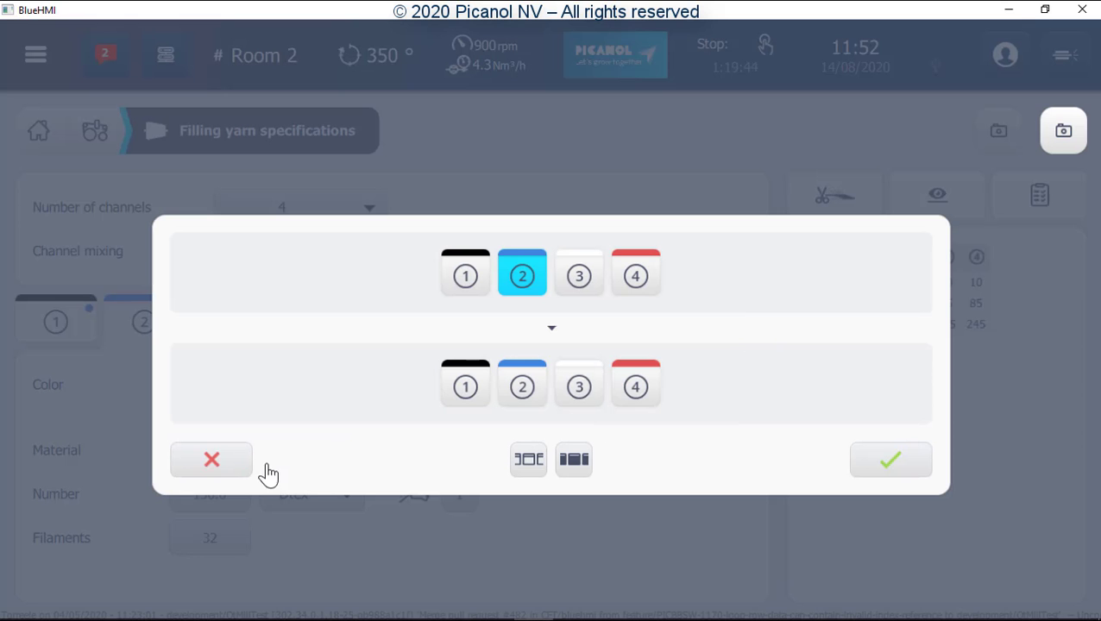
{"action": "left_click", "coordinate": [226, 463]}
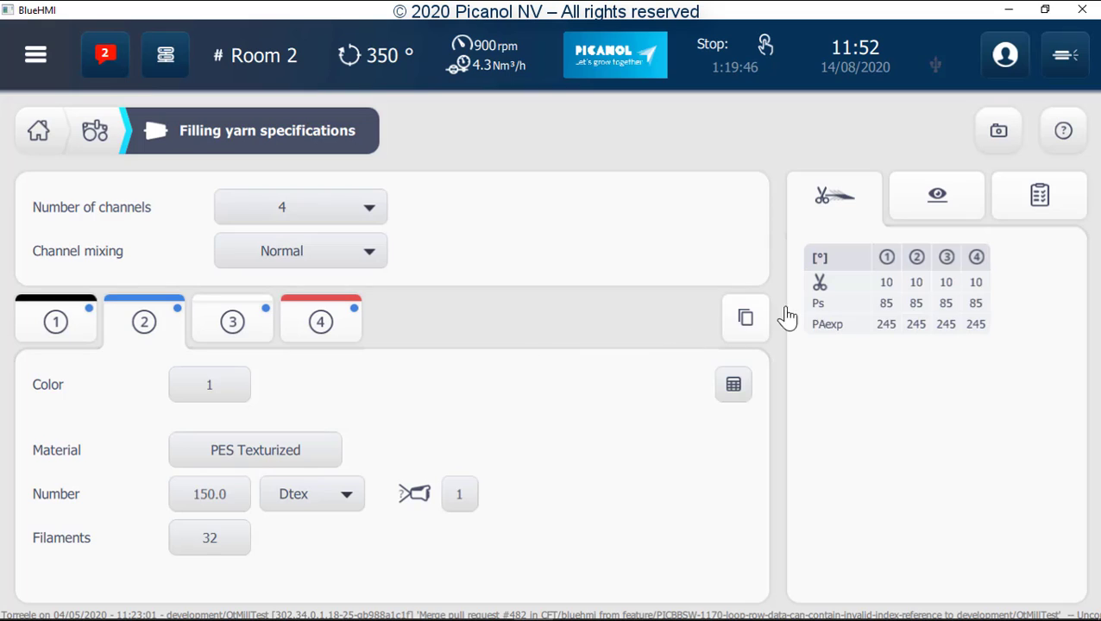
Show the channel test pattern settings, switching the test pattern on and back off
{"action": "left_click", "coordinate": [1018, 212]}
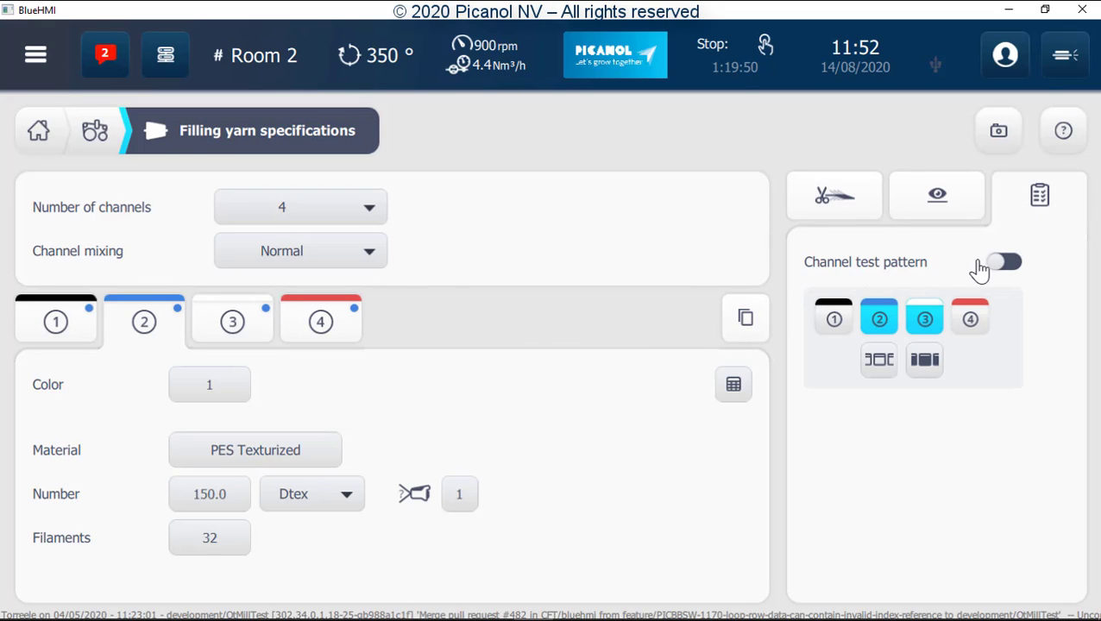
{"action": "left_click", "coordinate": [1003, 263]}
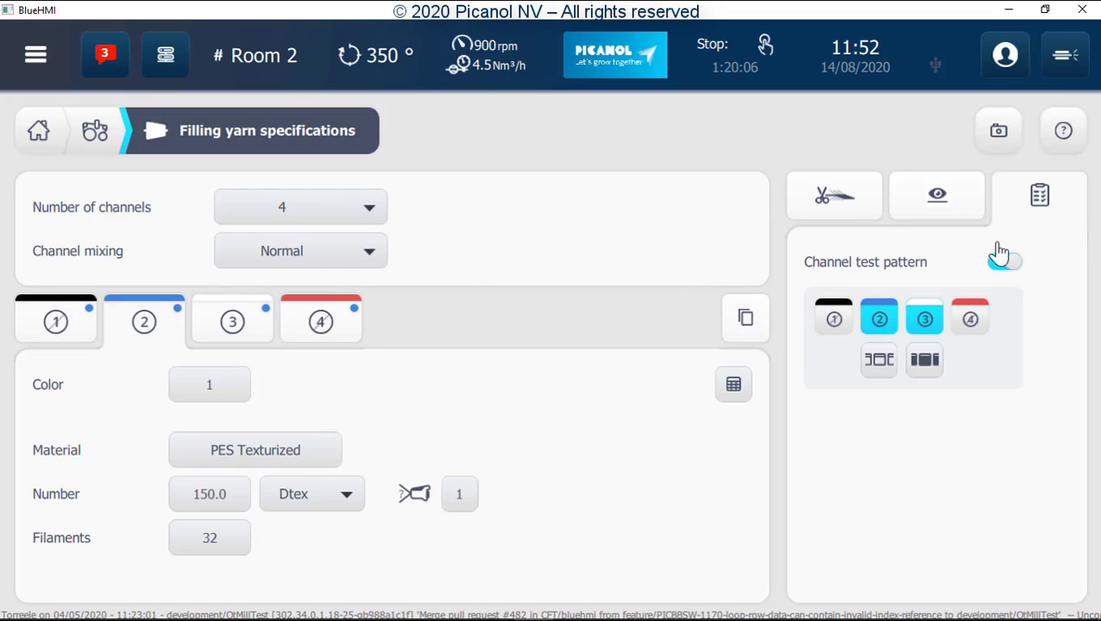
{"action": "left_click", "coordinate": [1004, 263]}
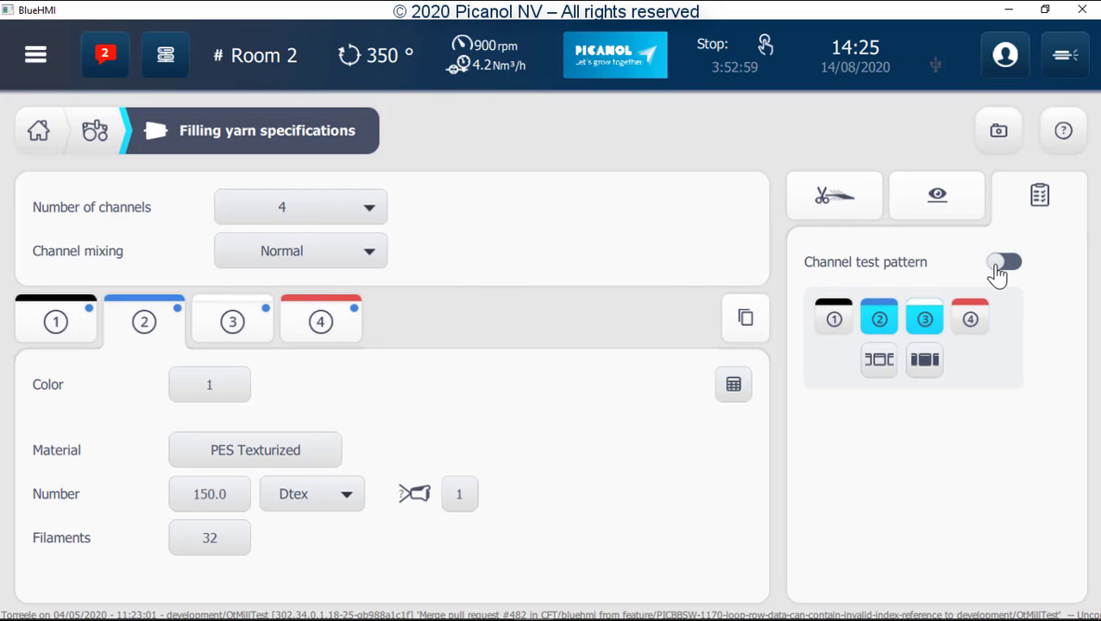
Inspect Prewinder settings with advanced options on, viewing EasySet positioning at 1890 mm
{"action": "left_click", "coordinate": [102, 134]}
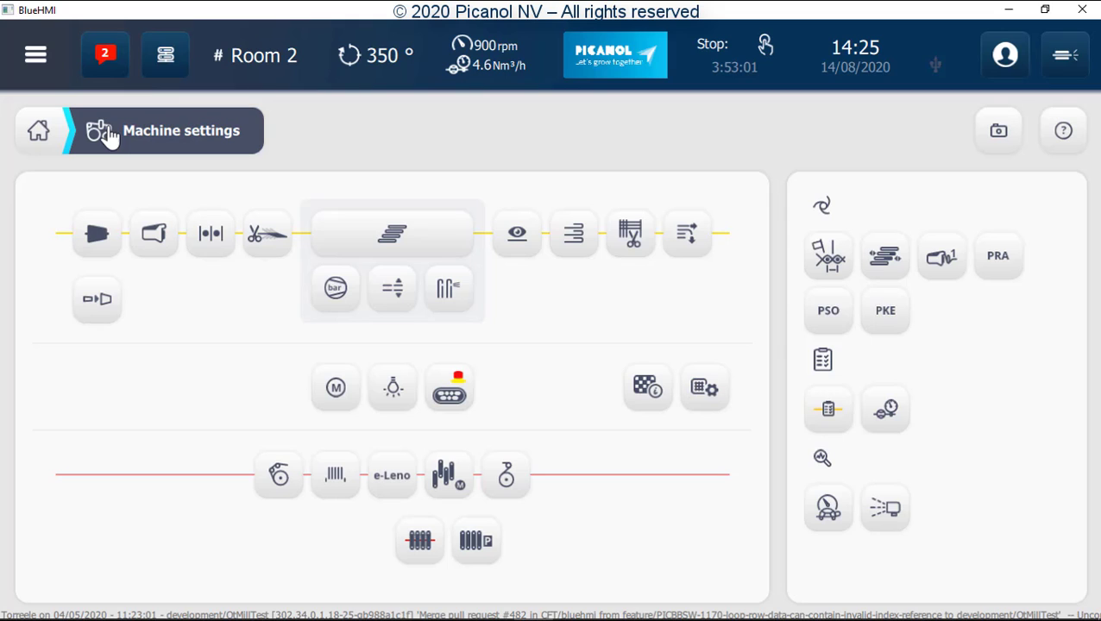
{"action": "left_click", "coordinate": [152, 234]}
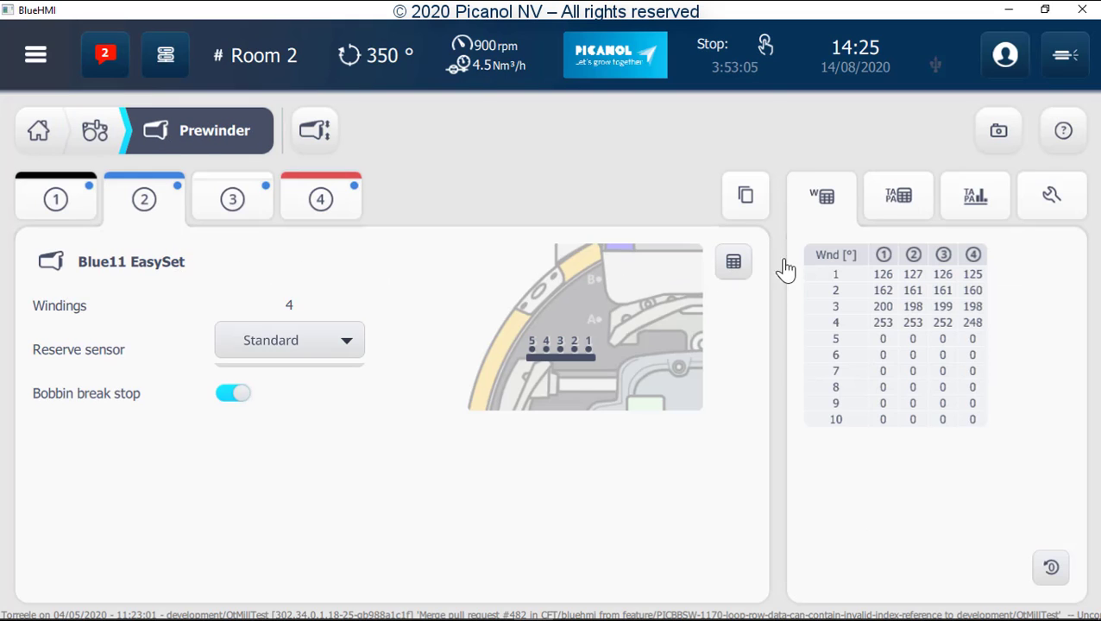
{"action": "left_click", "coordinate": [1037, 215]}
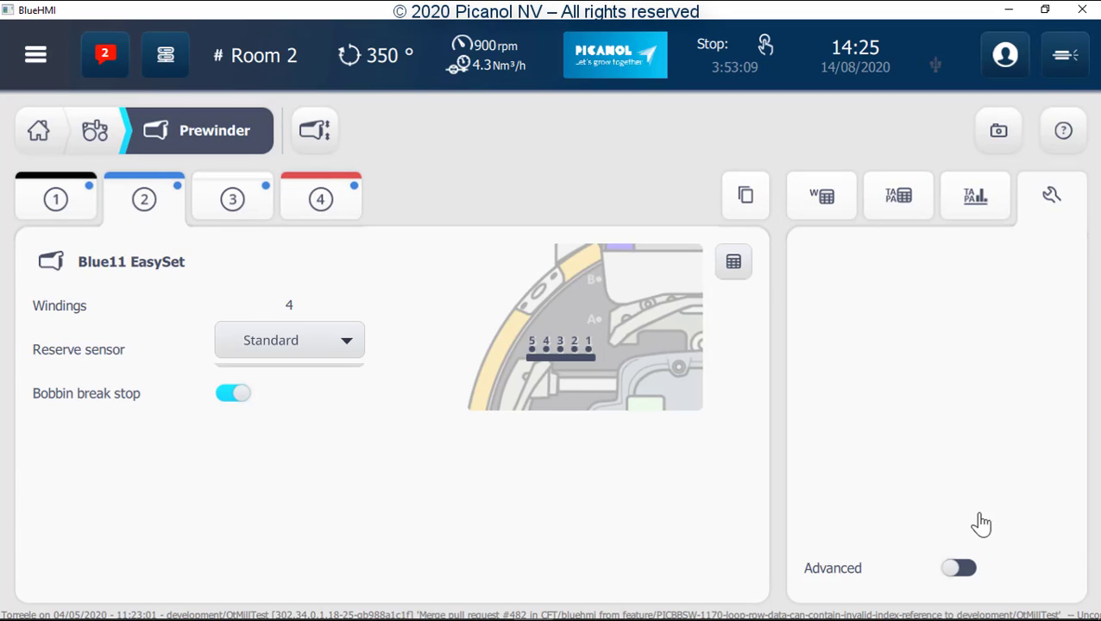
{"action": "left_click", "coordinate": [957, 569]}
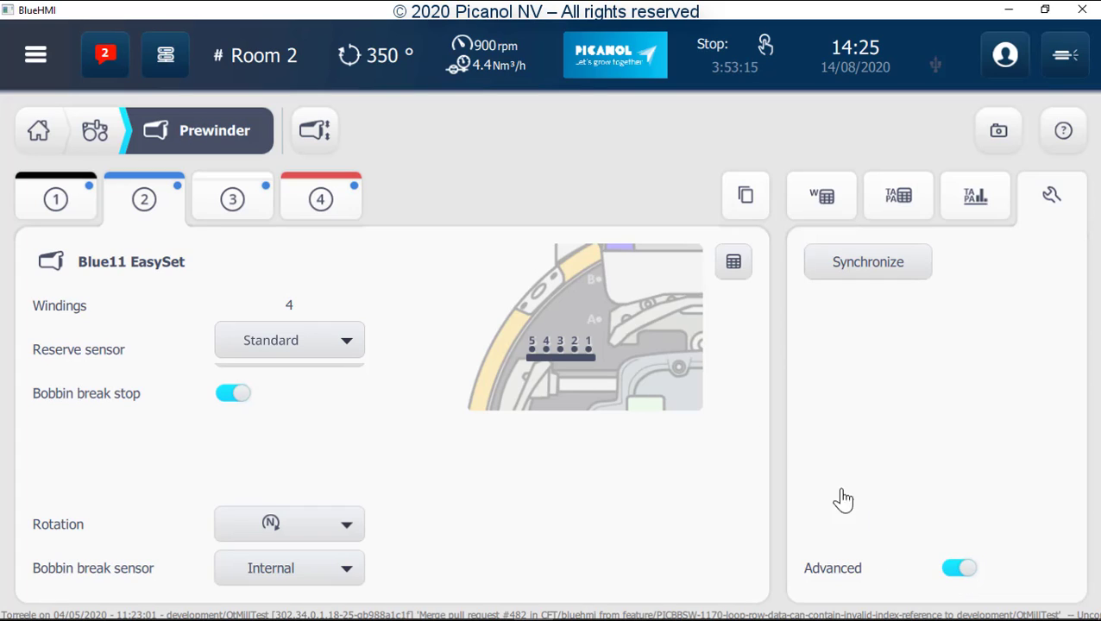
{"action": "left_click", "coordinate": [315, 131]}
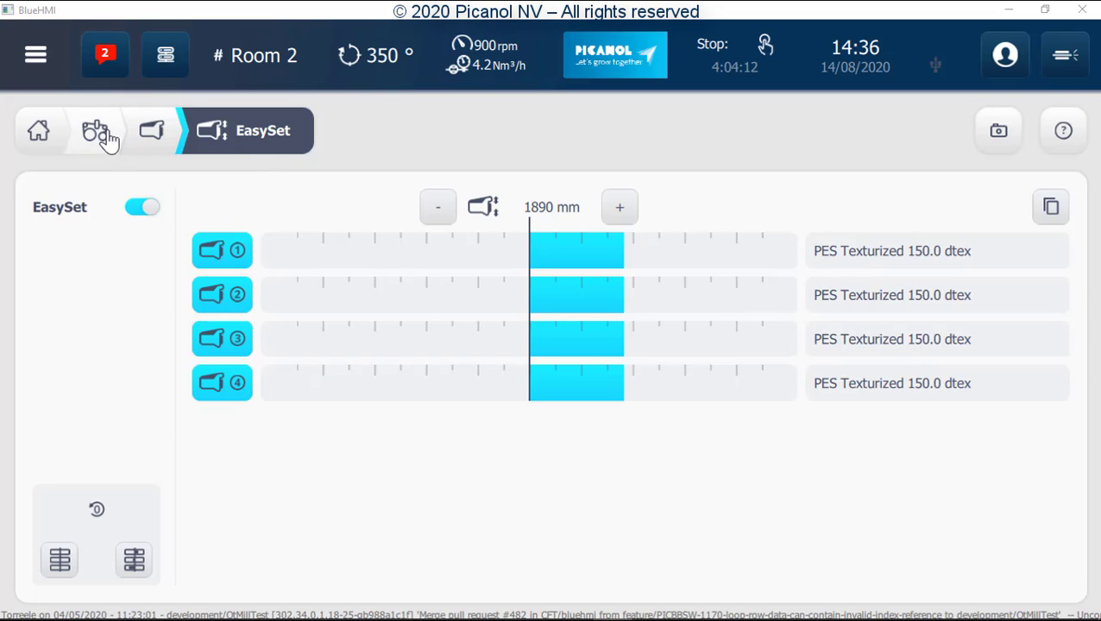
{"action": "left_click", "coordinate": [98, 133]}
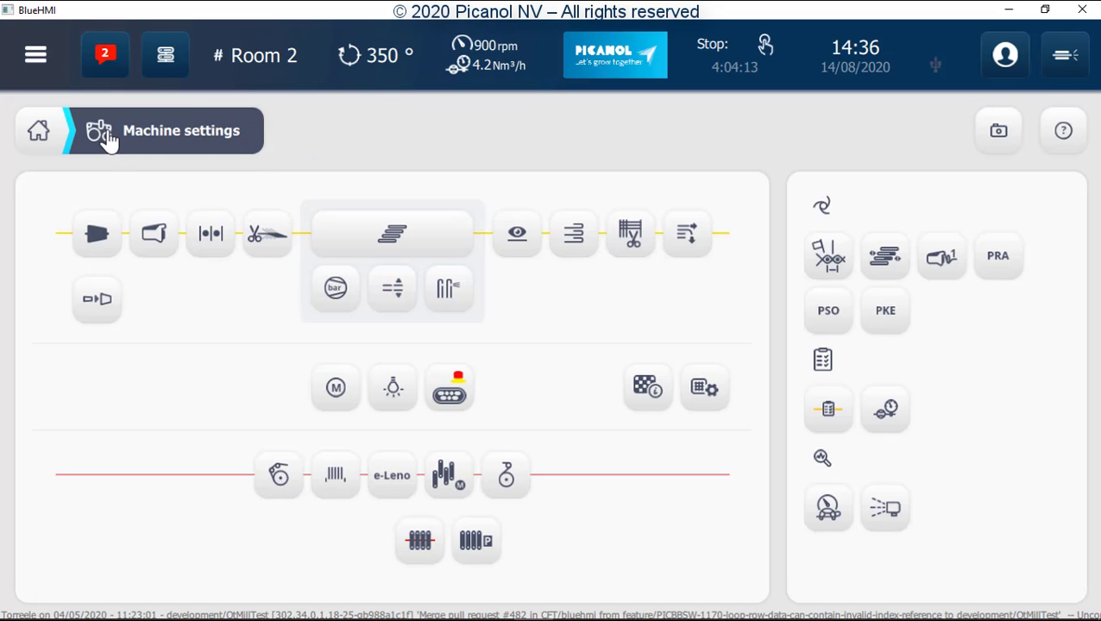
Open the PFT page and start the zero adjust procedure for channel 1
{"action": "left_click", "coordinate": [211, 235]}
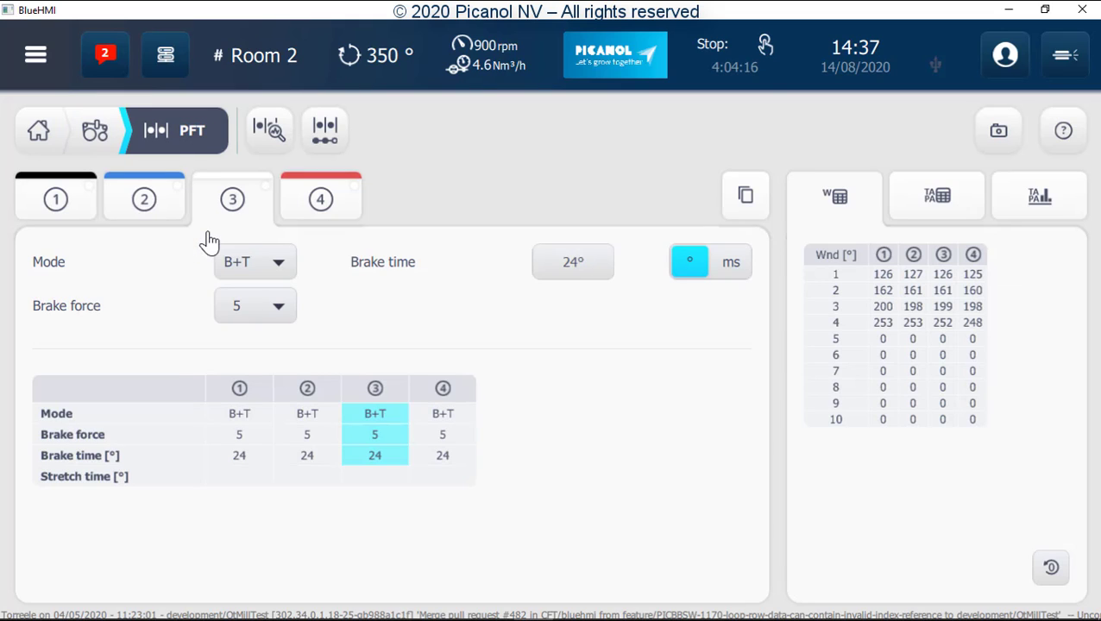
{"action": "left_click", "coordinate": [325, 131]}
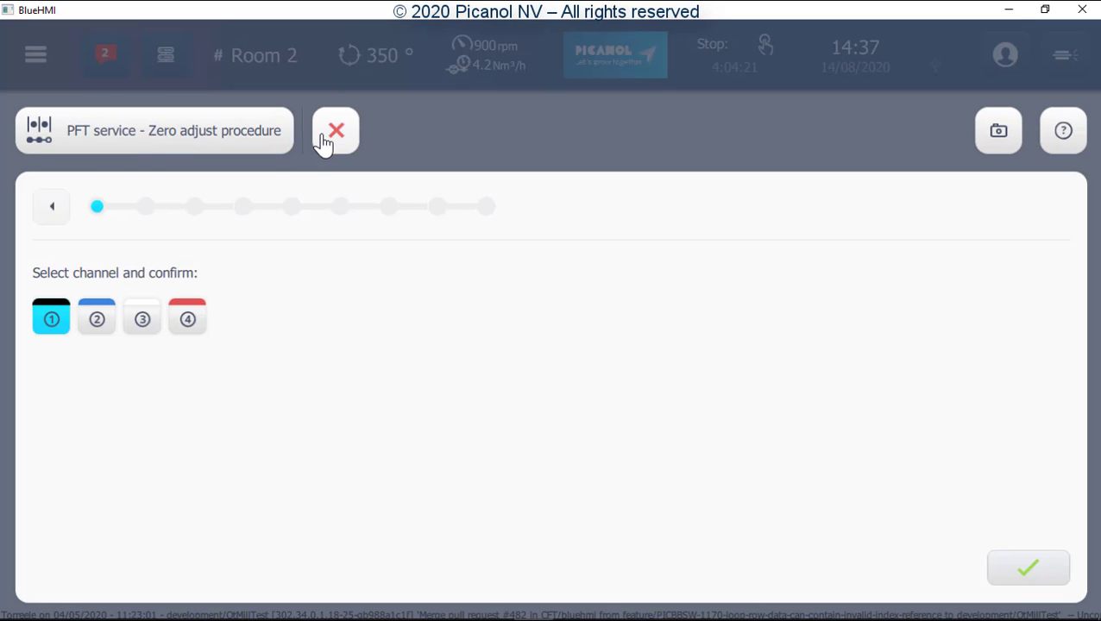
{"action": "left_click", "coordinate": [1025, 572]}
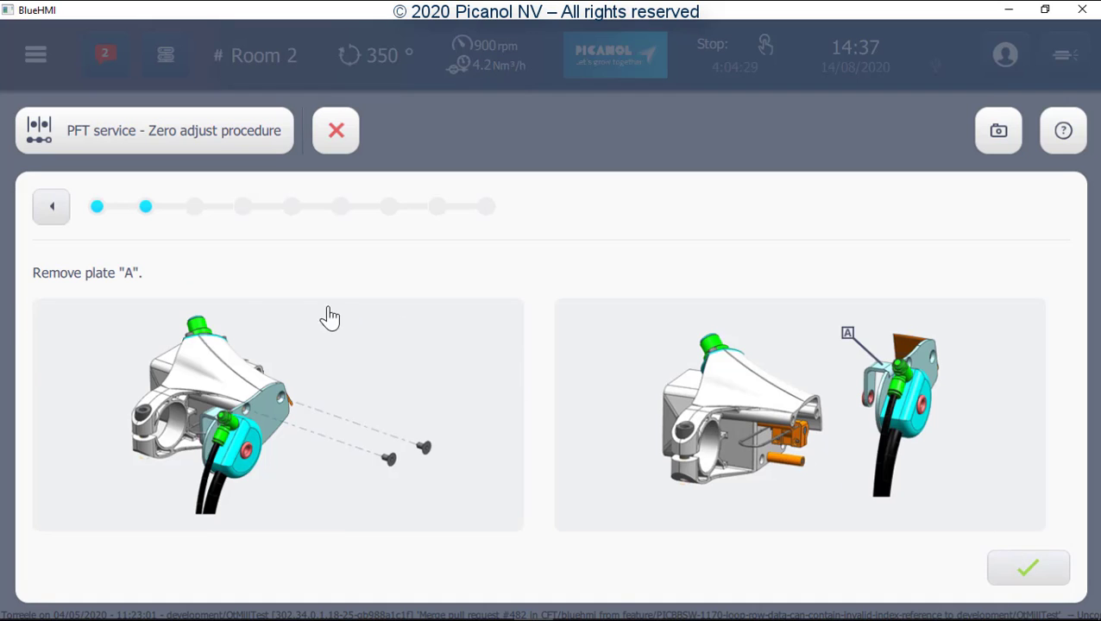
Confirm each zero adjust step, from removing plate A to refitting it, and close
{"action": "left_click", "coordinate": [1022, 574]}
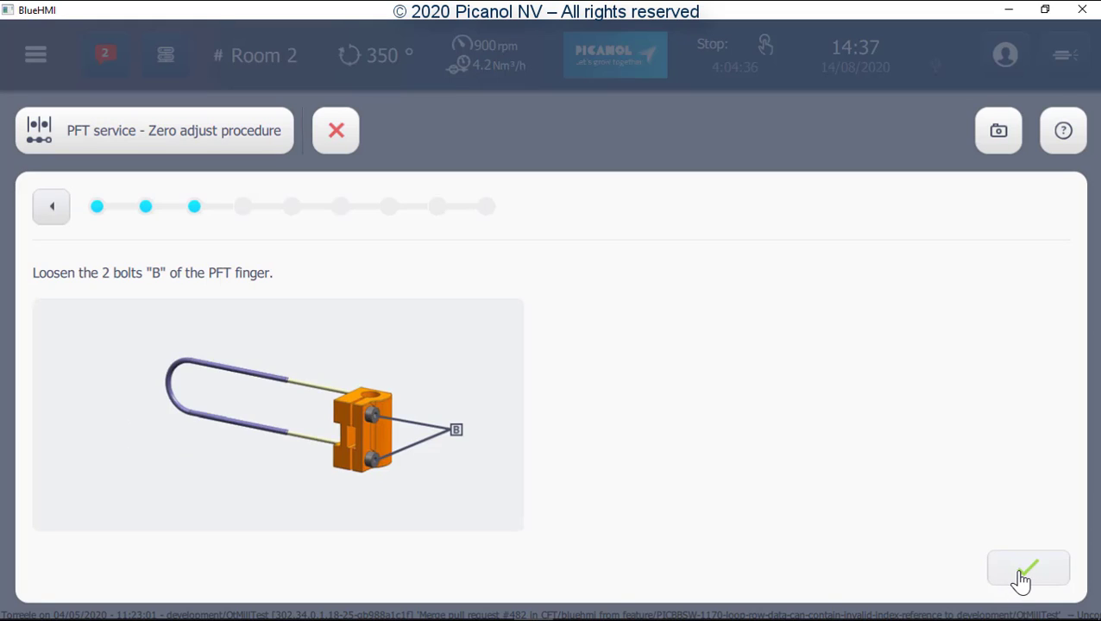
{"action": "left_click", "coordinate": [1022, 574]}
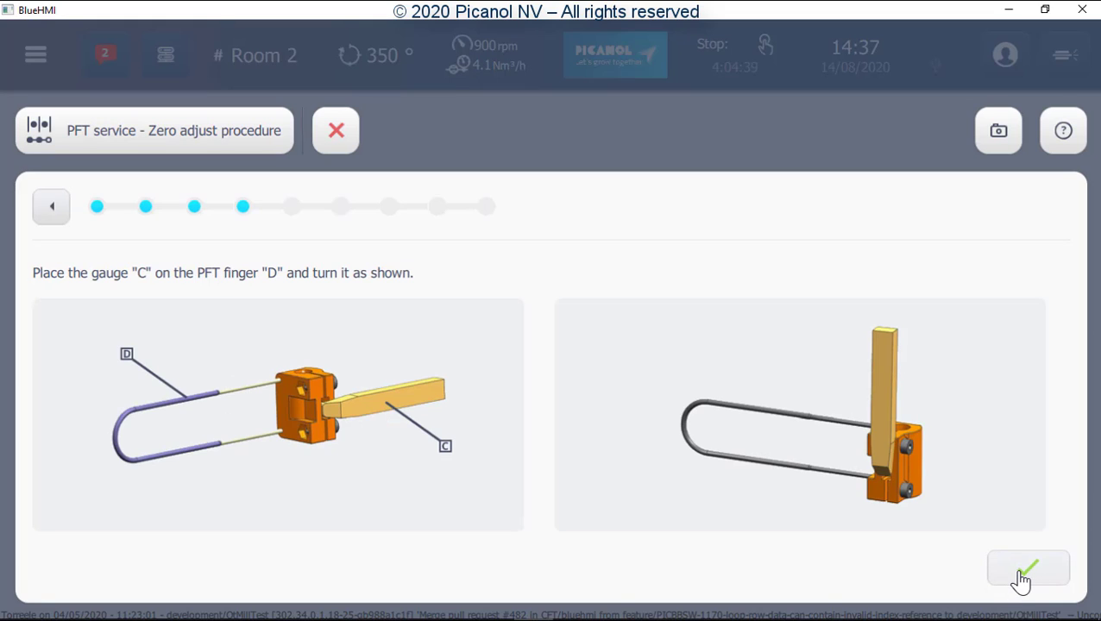
{"action": "left_click", "coordinate": [1022, 574]}
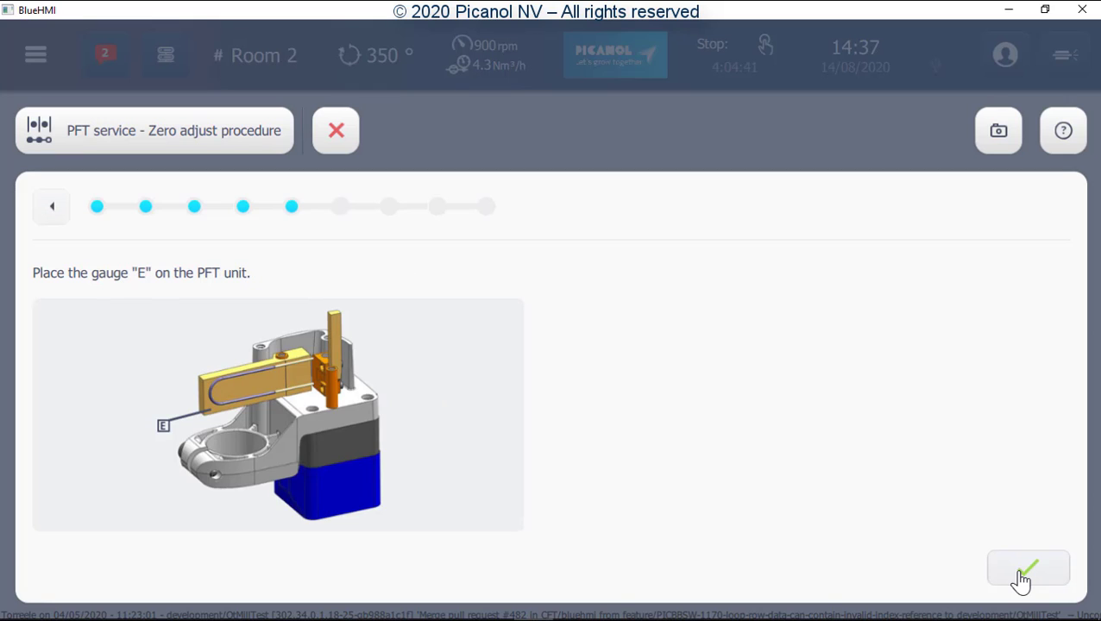
{"action": "left_click", "coordinate": [1023, 574]}
{"action": "left_click", "coordinate": [1023, 574]}
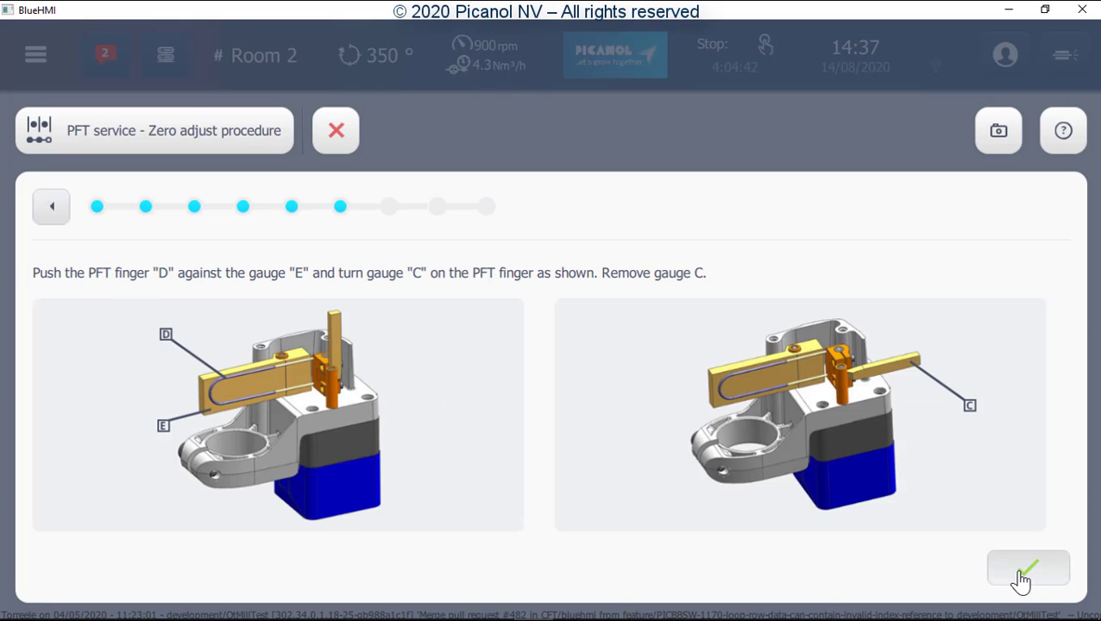
{"action": "left_click", "coordinate": [1022, 573]}
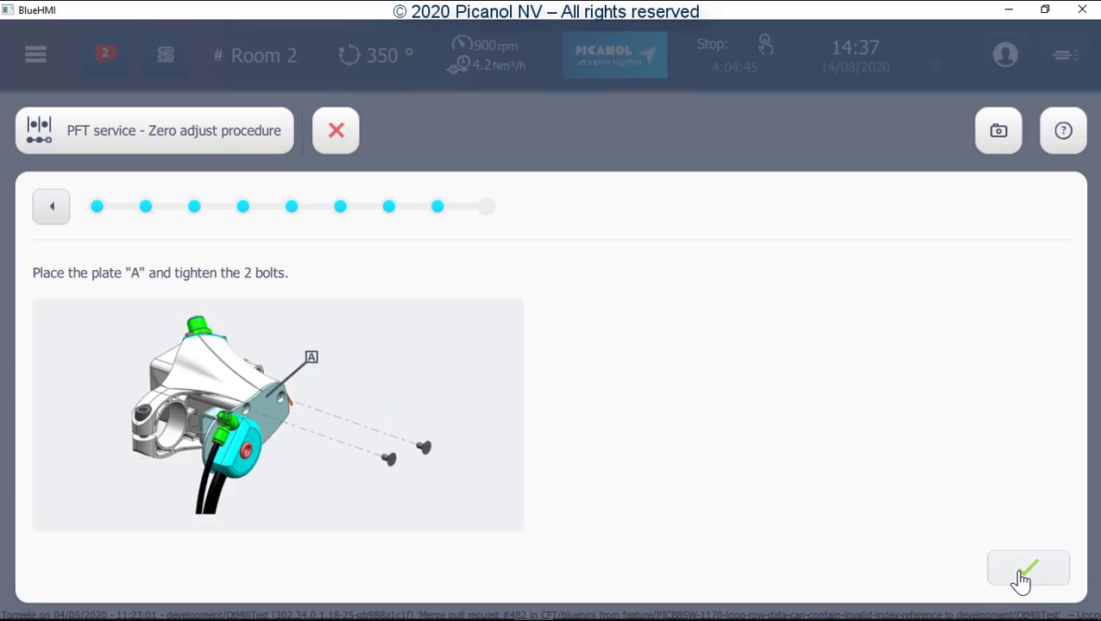
{"action": "left_click", "coordinate": [1023, 574]}
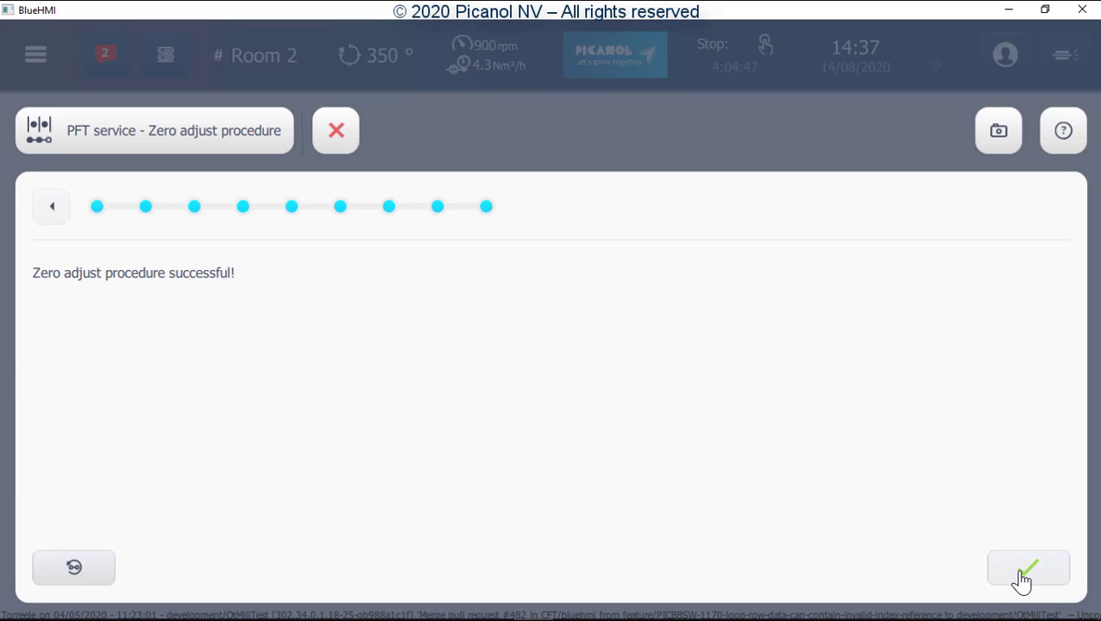
{"action": "left_click", "coordinate": [1027, 569]}
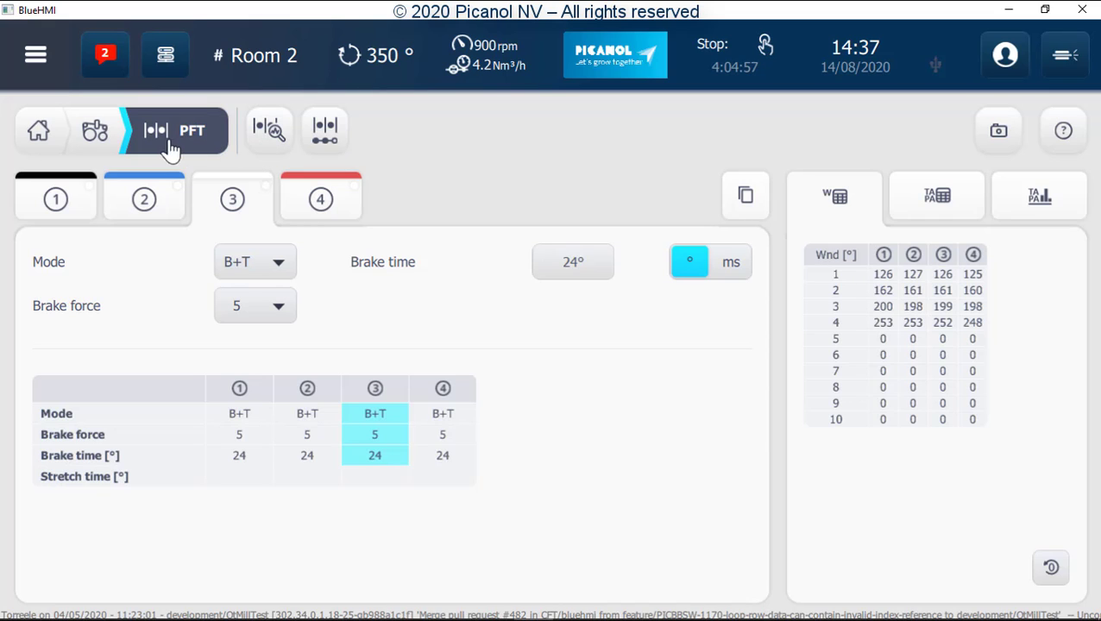
Open Insertion from Machine settings and launch the drum position calculation for all four prewinders
{"action": "left_click", "coordinate": [105, 138]}
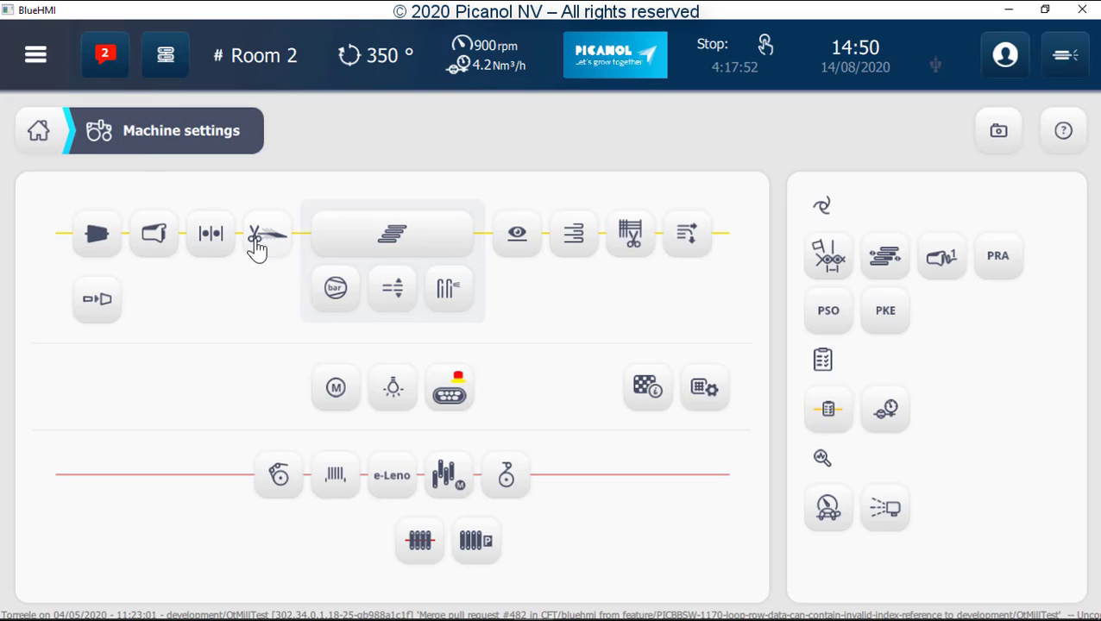
{"action": "left_click", "coordinate": [275, 247]}
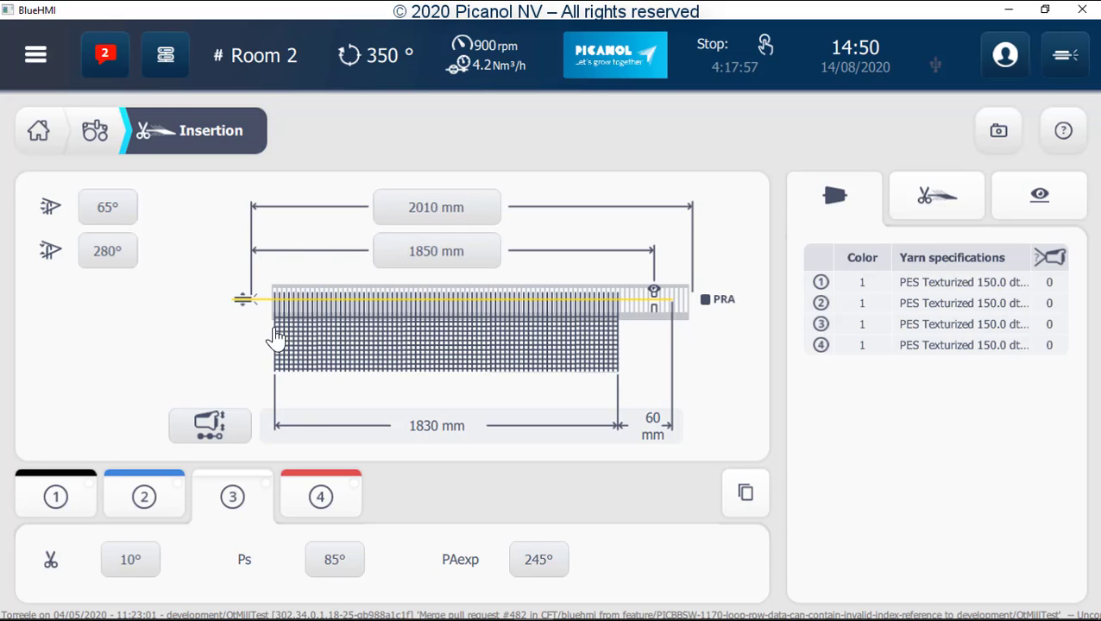
{"action": "left_click", "coordinate": [228, 424]}
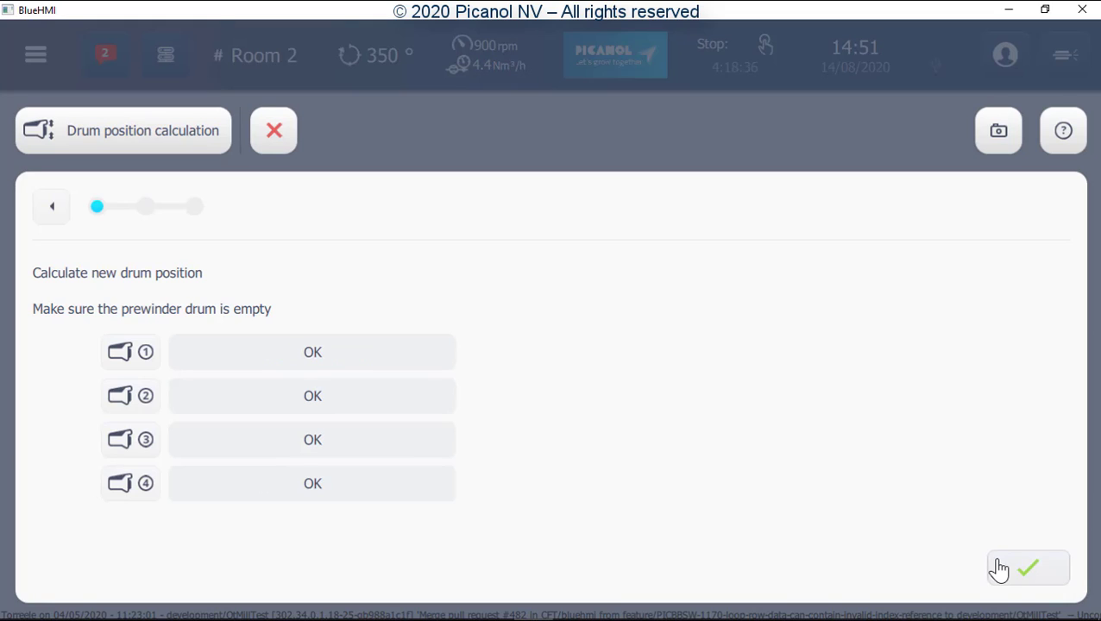
Confirm the prewinder drums are empty and accept the calculated drum position
{"action": "left_click", "coordinate": [999, 569]}
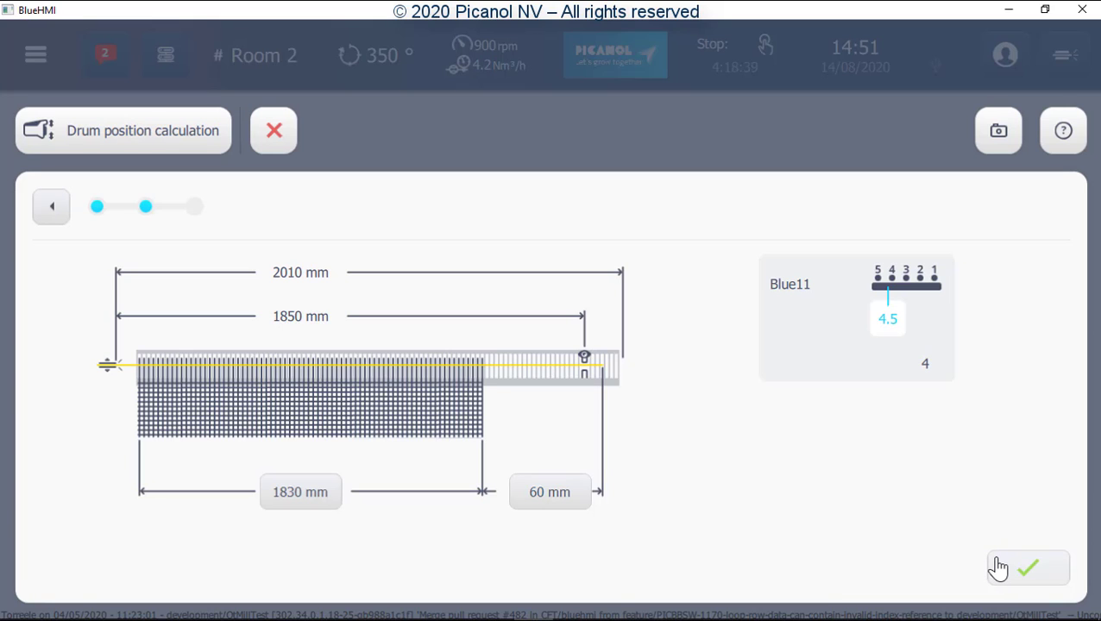
{"action": "left_click", "coordinate": [998, 568]}
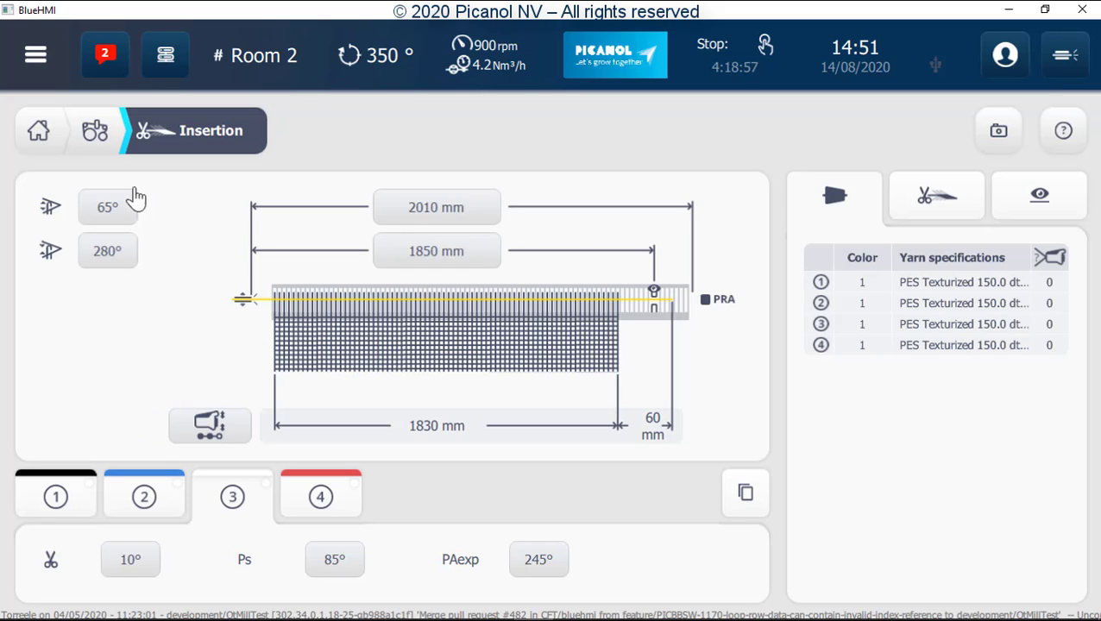
Open Optival's calculation page for channel 1, suggesting Ps 78° and PAexp 248°
{"action": "left_click", "coordinate": [100, 134]}
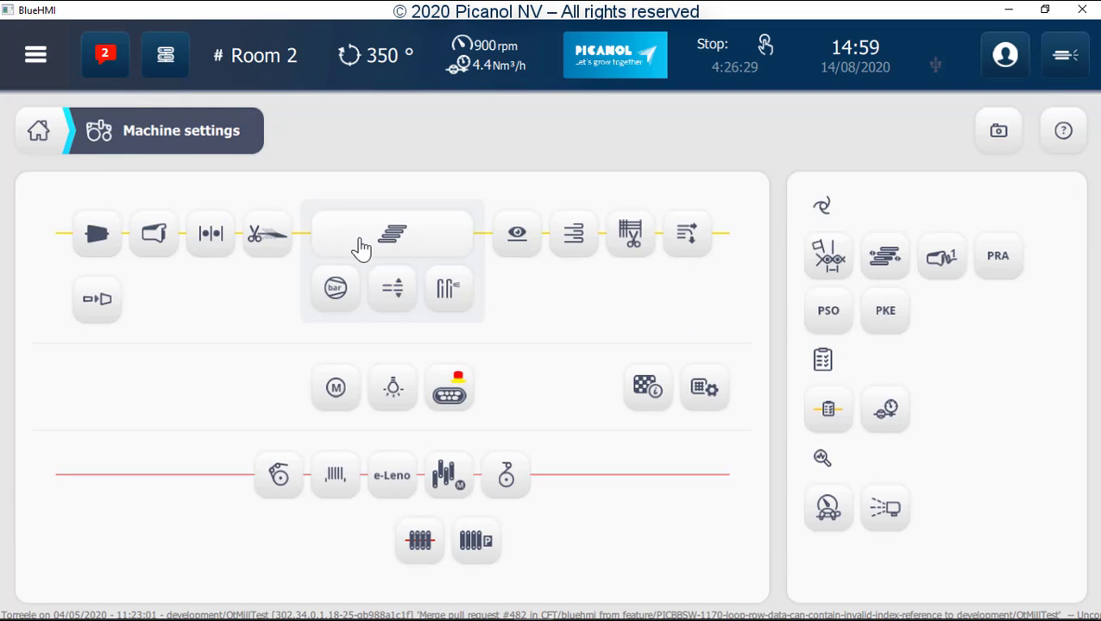
{"action": "left_click", "coordinate": [383, 249]}
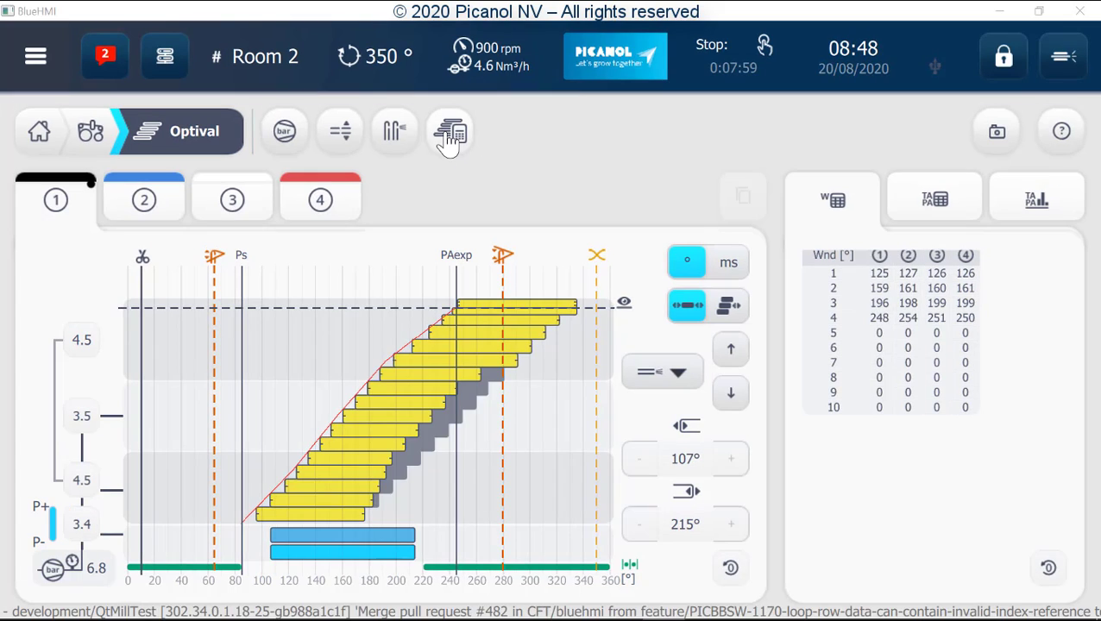
{"action": "left_click", "coordinate": [448, 133]}
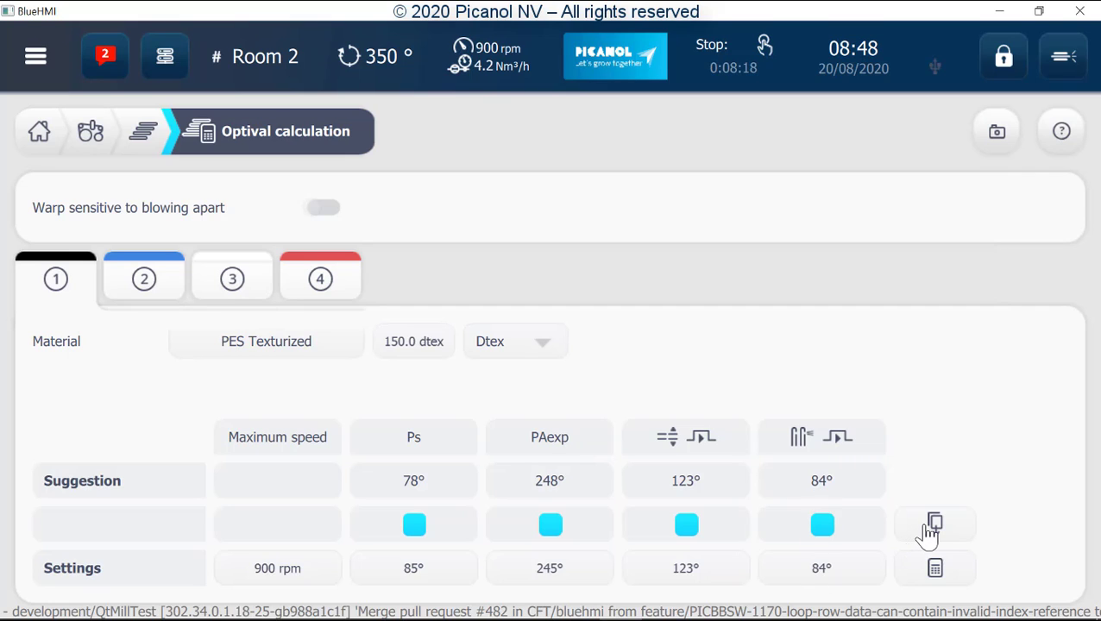
Copy the Optival suggestions into the settings, leaving out the 84° and 123° values
{"action": "left_click", "coordinate": [813, 531]}
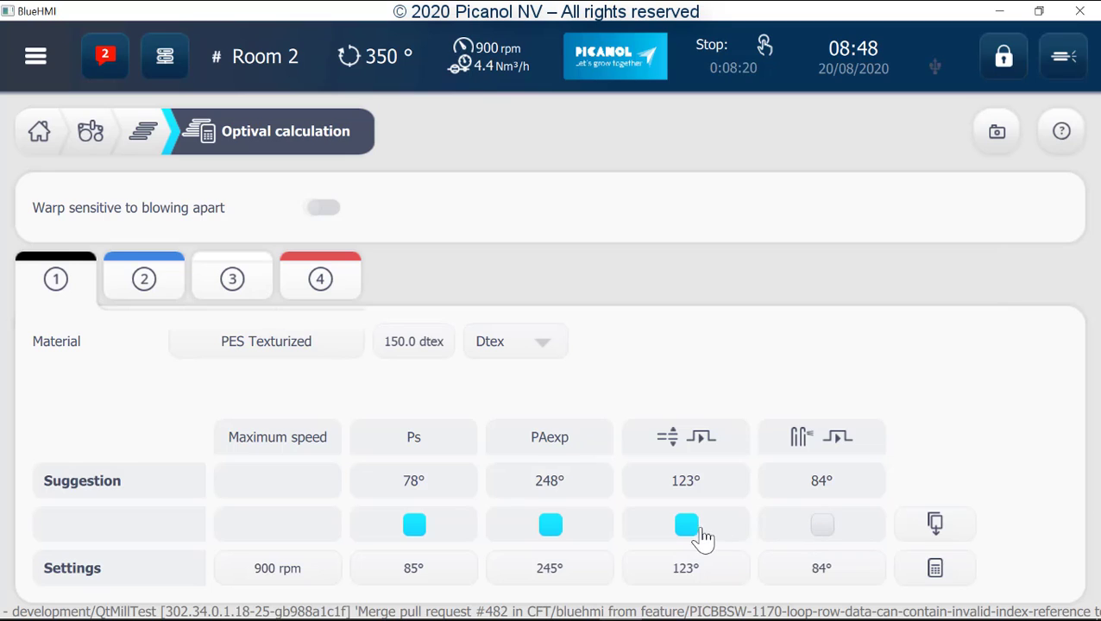
{"action": "left_click", "coordinate": [703, 535]}
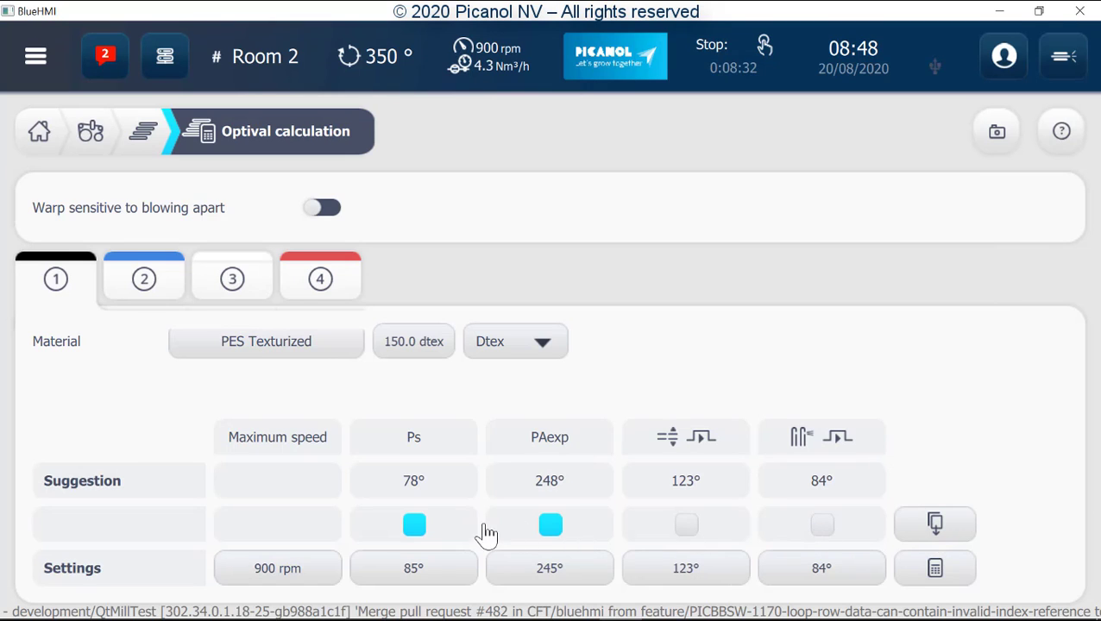
{"action": "left_click", "coordinate": [934, 527]}
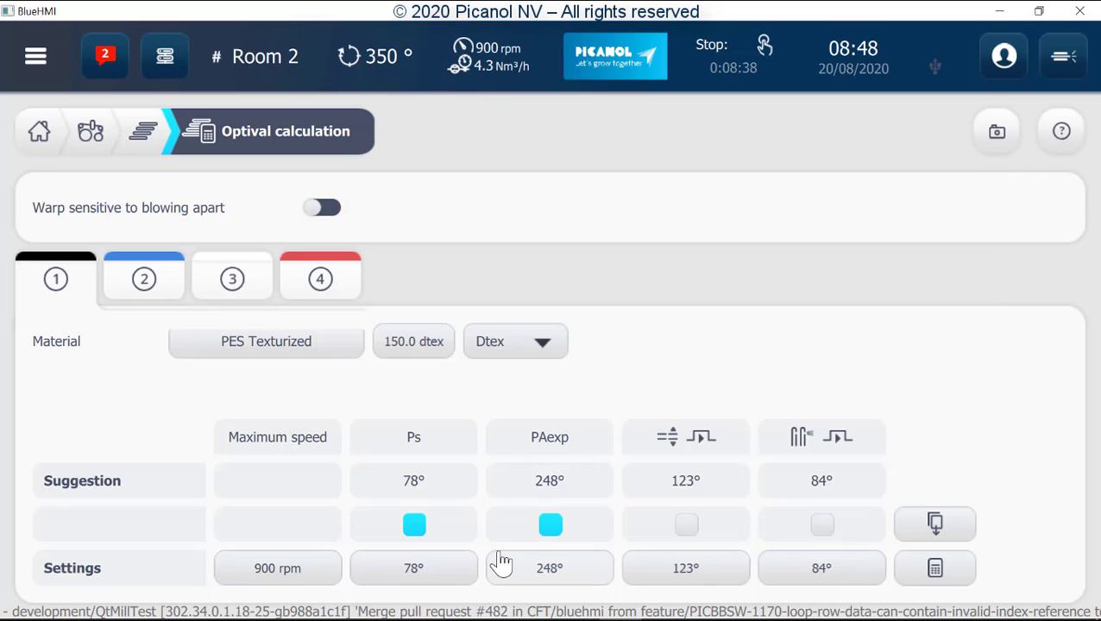
Re-include the 123° and 84° suggestions and copy all suggestions, giving Ps 78° and PAexp 248°
{"action": "left_click", "coordinate": [699, 529]}
{"action": "left_click", "coordinate": [822, 526]}
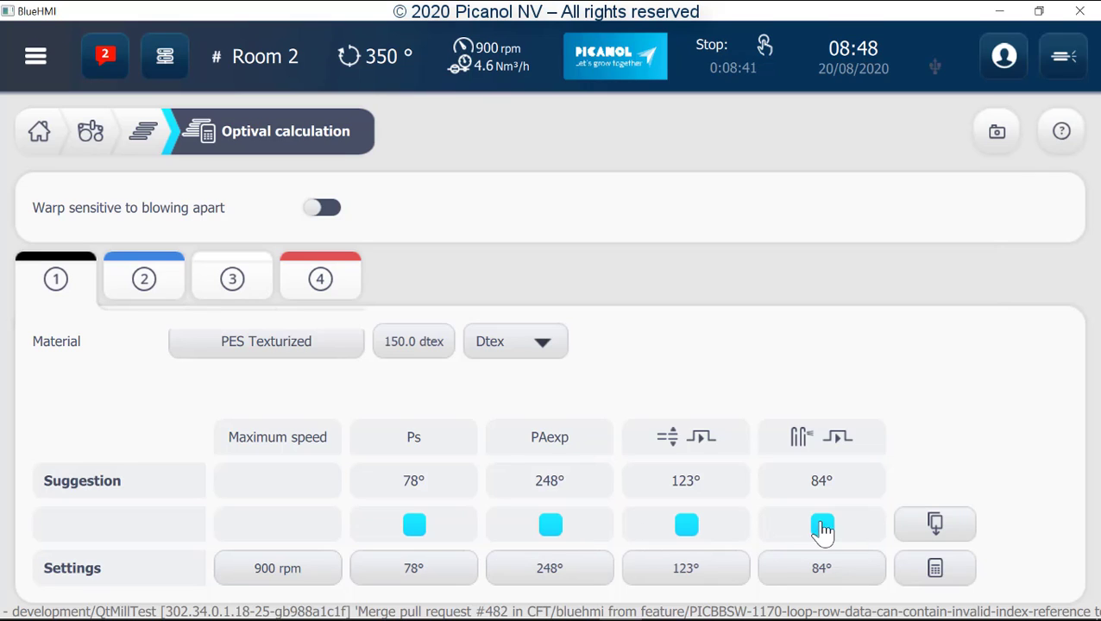
{"action": "left_click", "coordinate": [932, 526]}
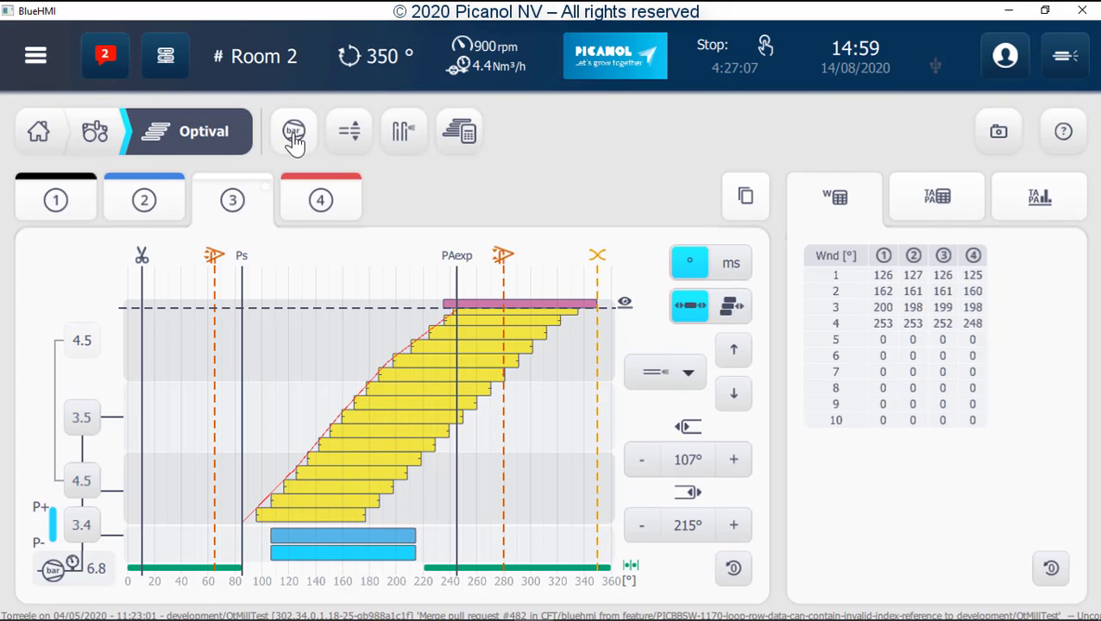
View the main/relay nozzle pressures, the EPR regulator overview and the Pressure settings page
{"action": "left_click", "coordinate": [293, 134]}
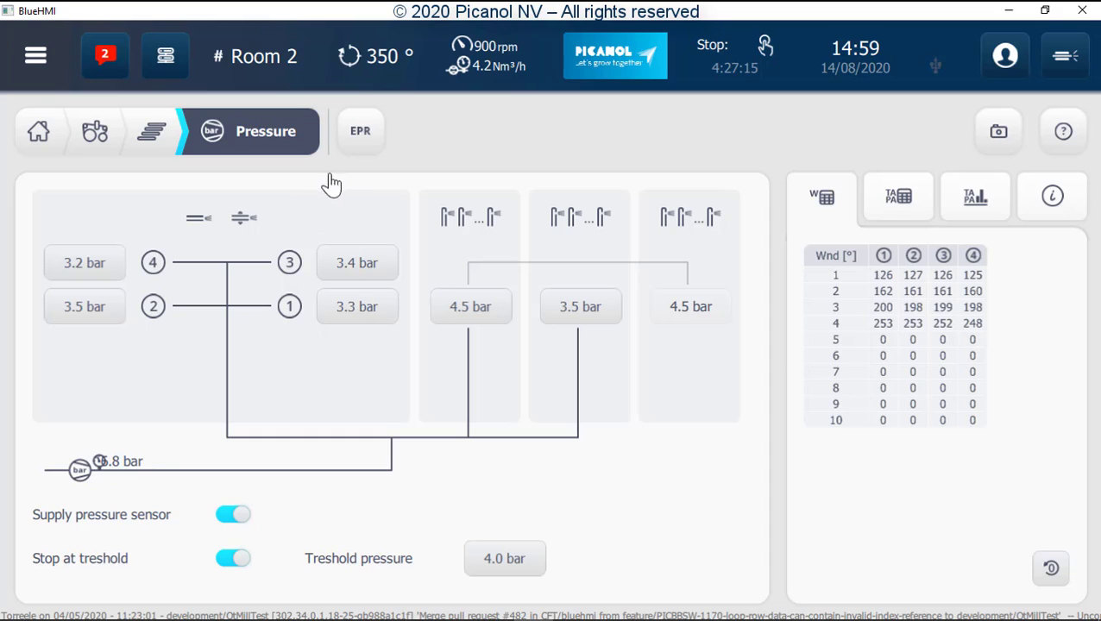
{"action": "left_click", "coordinate": [361, 135]}
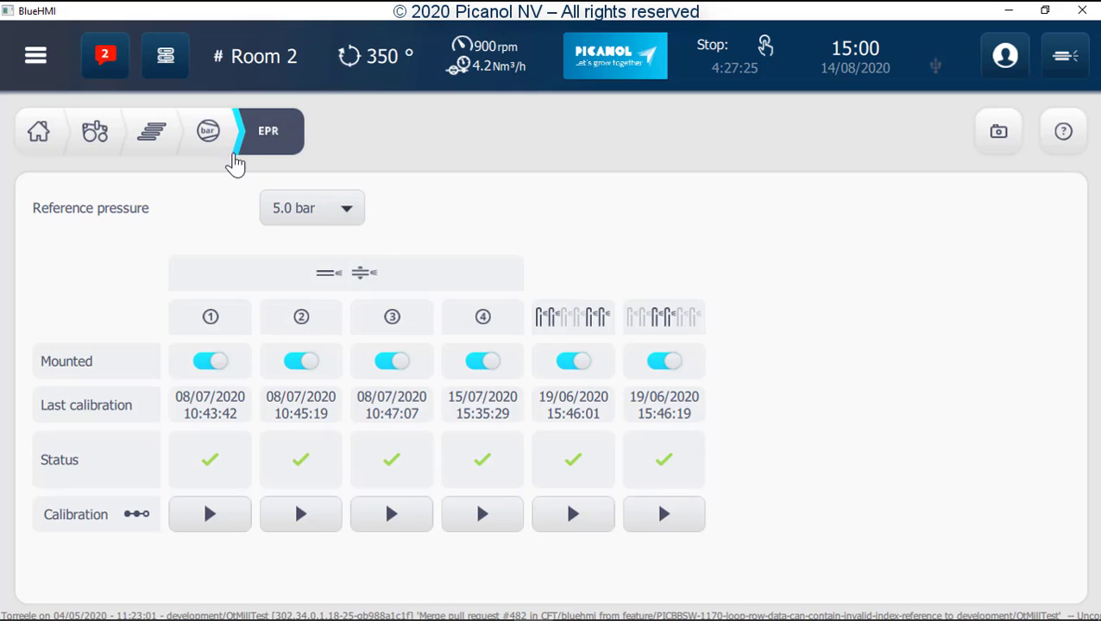
{"action": "left_click", "coordinate": [212, 135]}
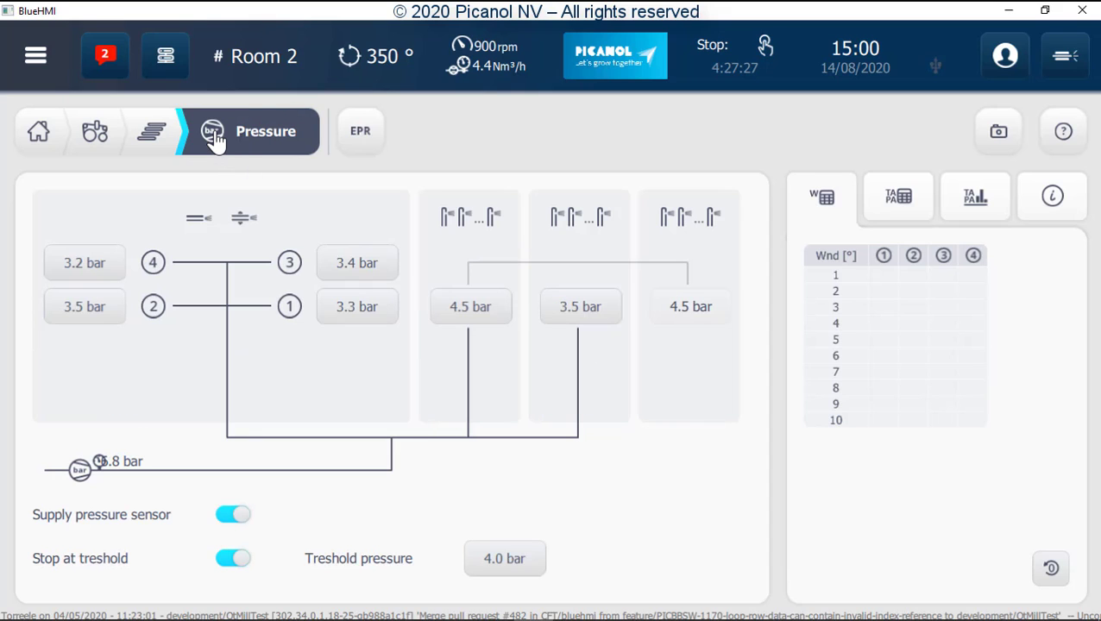
Check the supply pressure monitoring statistics, then go back to the wind table and the Optival chart
{"action": "left_click", "coordinate": [1053, 199]}
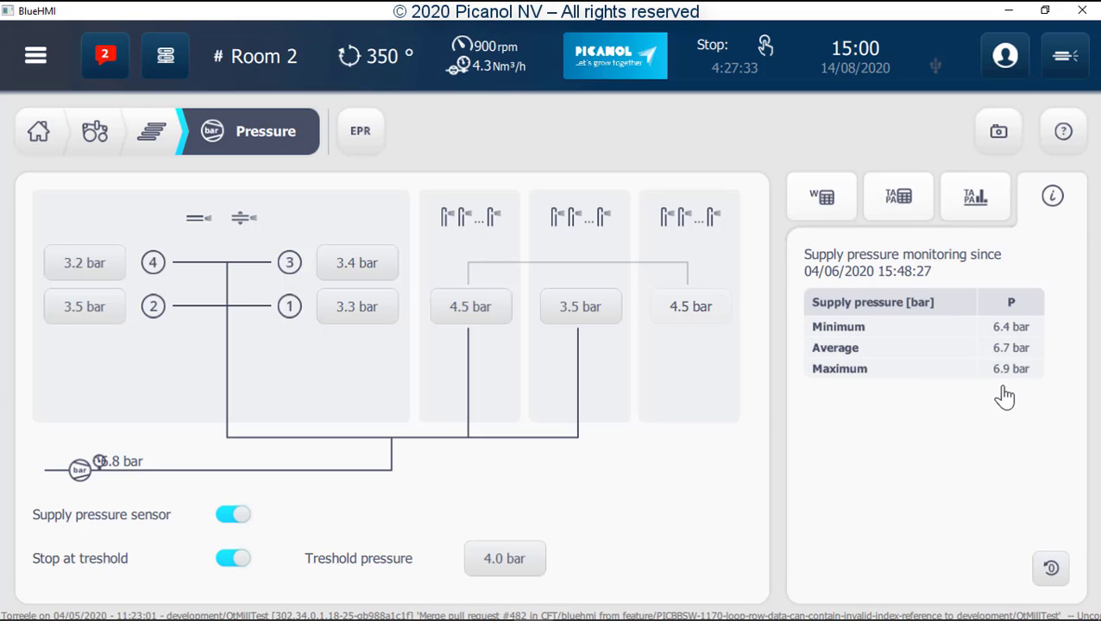
{"action": "left_click", "coordinate": [806, 197]}
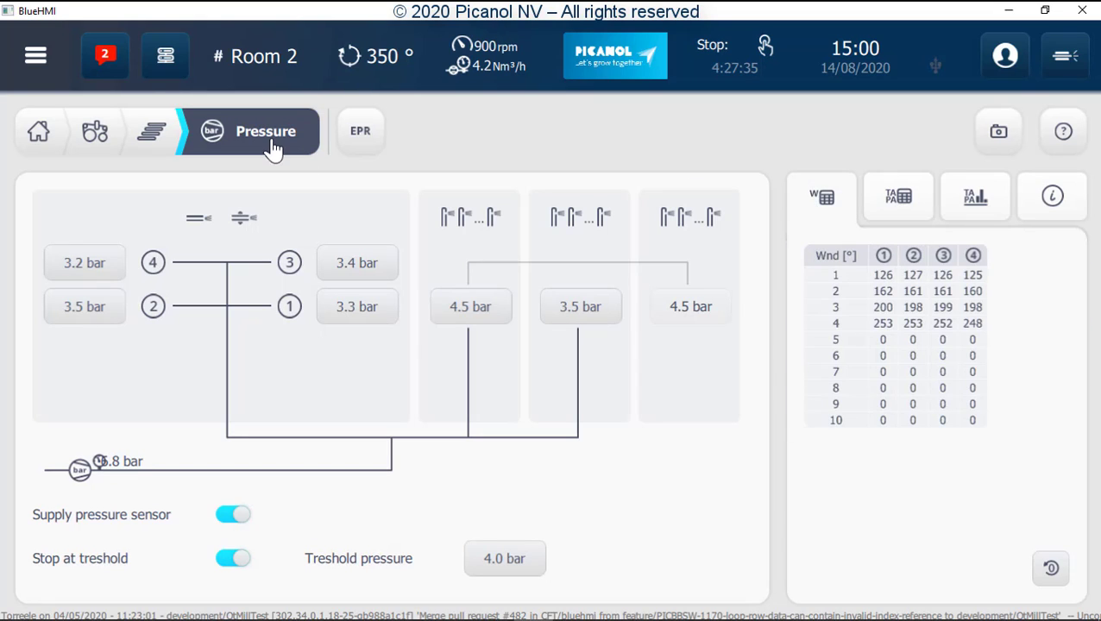
{"action": "left_click", "coordinate": [156, 133]}
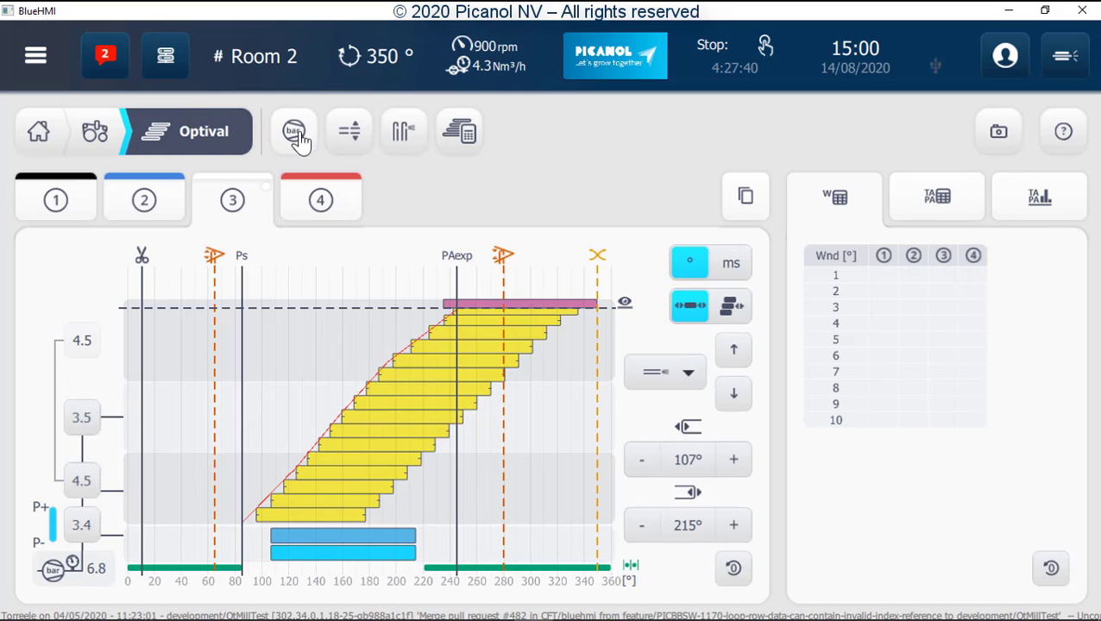
Look at the ELCA and clamp pages, ending on channel 3's main nozzle timing of 107°–215° at 3.4 bar
{"action": "left_click", "coordinate": [366, 135]}
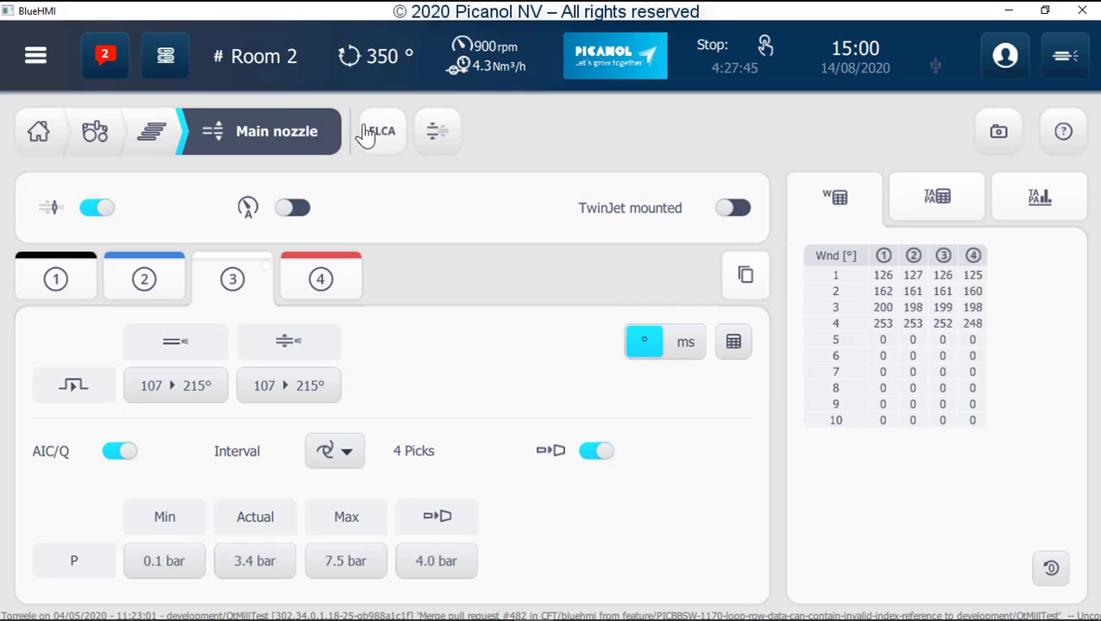
{"action": "left_click", "coordinate": [379, 138]}
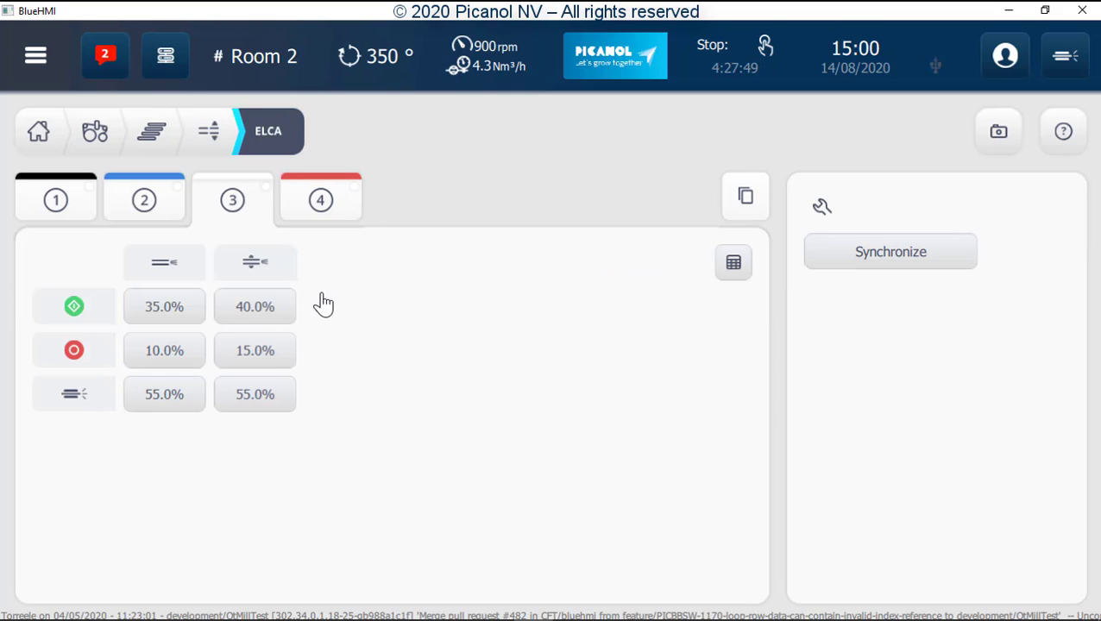
{"action": "left_click", "coordinate": [233, 138]}
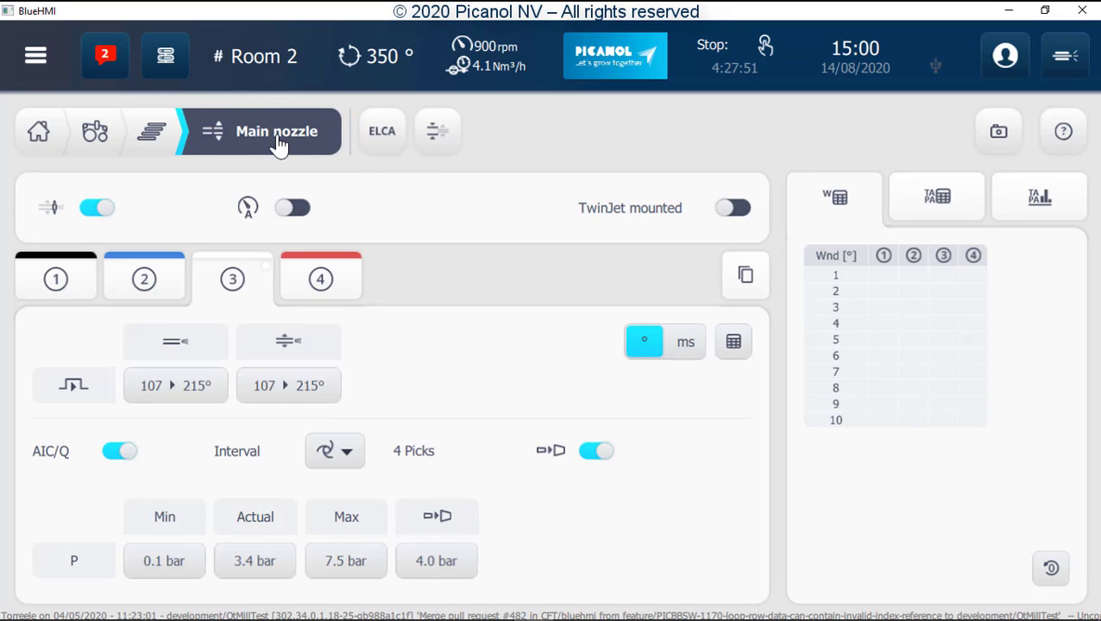
{"action": "left_click", "coordinate": [435, 137]}
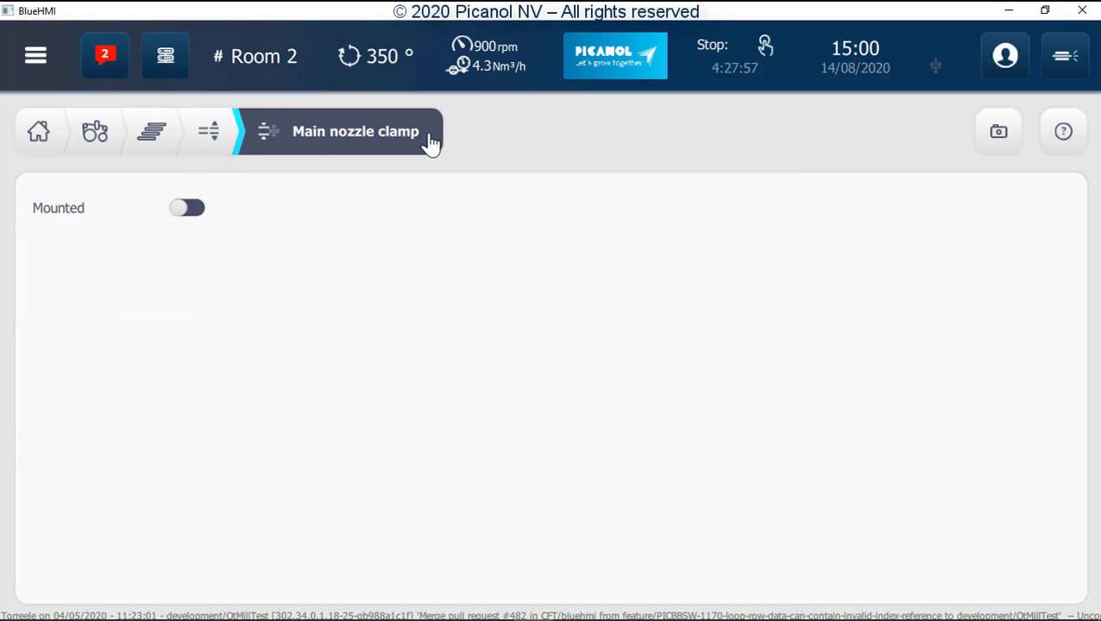
{"action": "left_click", "coordinate": [226, 141]}
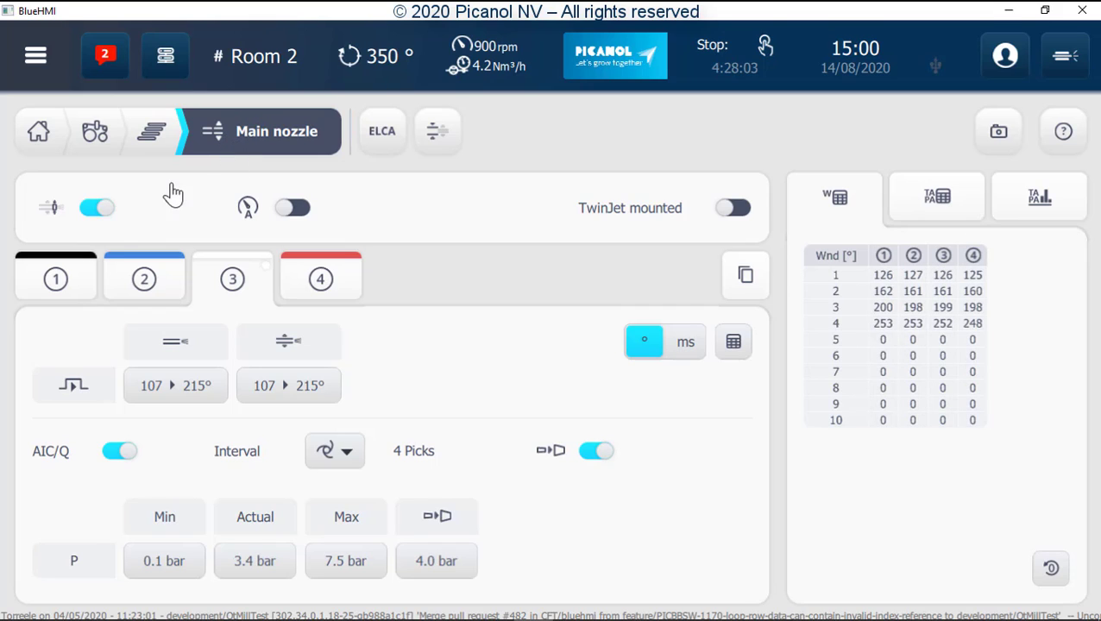
{"action": "left_click", "coordinate": [100, 216]}
Review the relay and stretching nozzle timing table and ranges, plus the relay nozzle configuration
{"action": "left_click", "coordinate": [151, 142]}
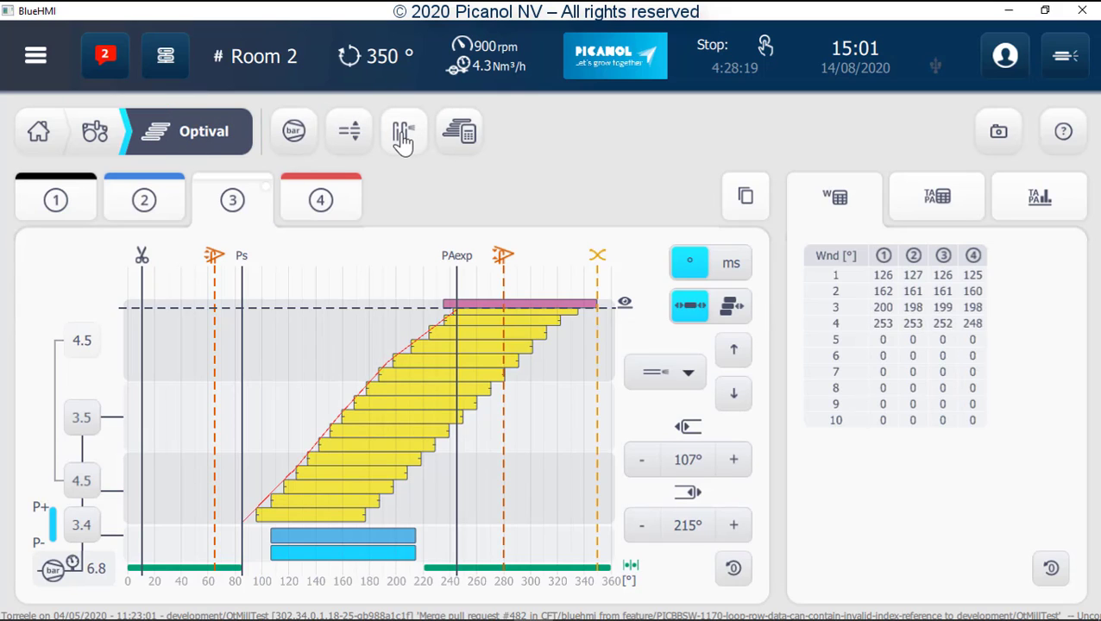
{"action": "left_click", "coordinate": [403, 133]}
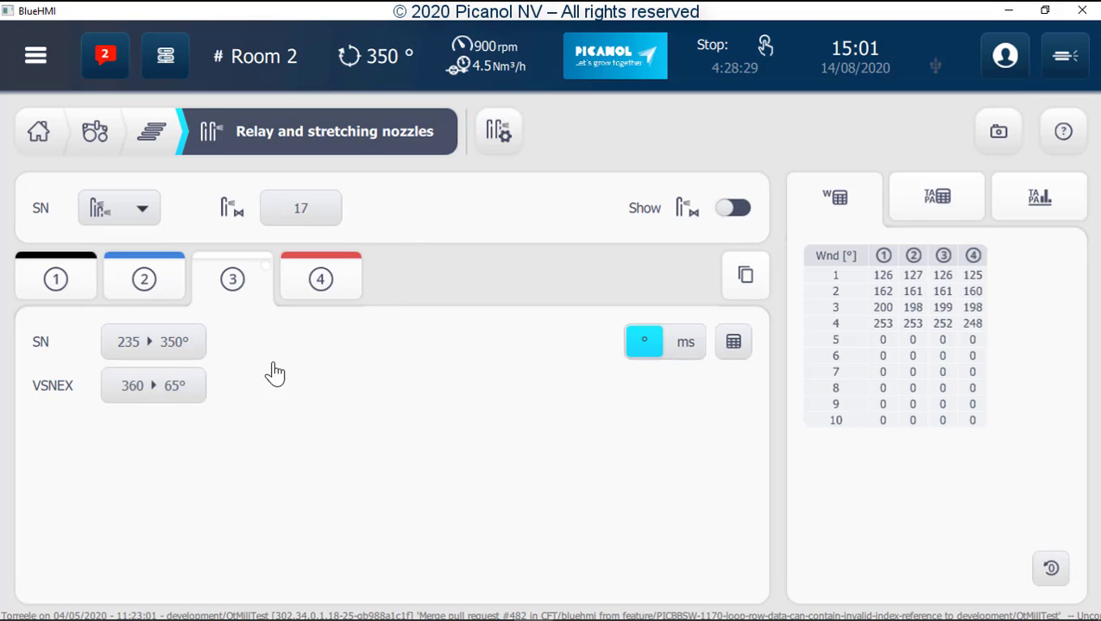
{"action": "left_click", "coordinate": [733, 343]}
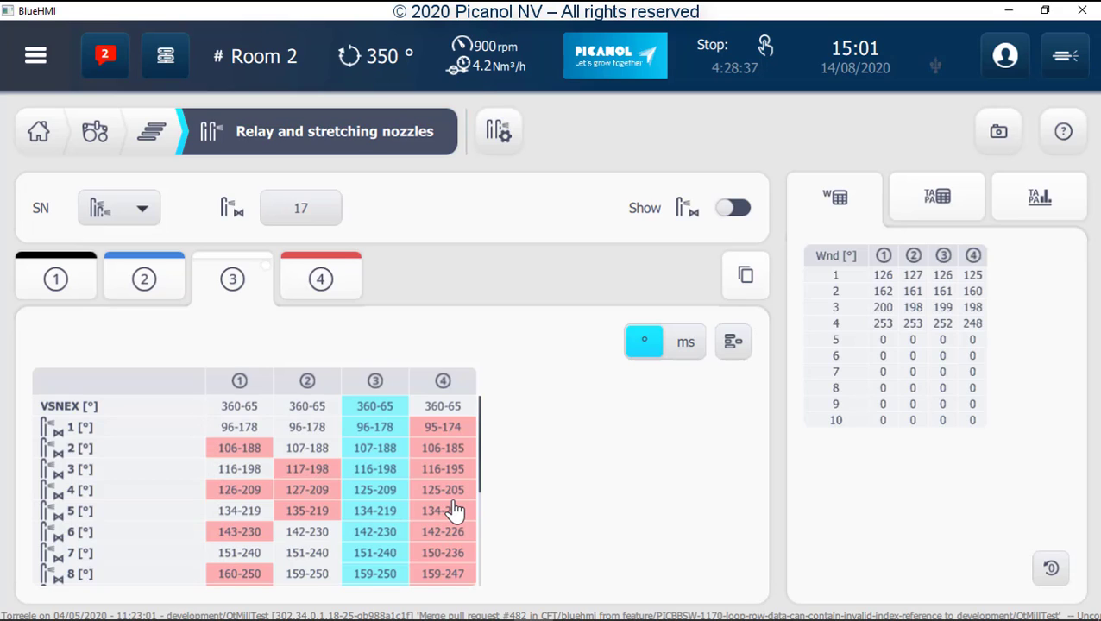
{"action": "left_click", "coordinate": [733, 344]}
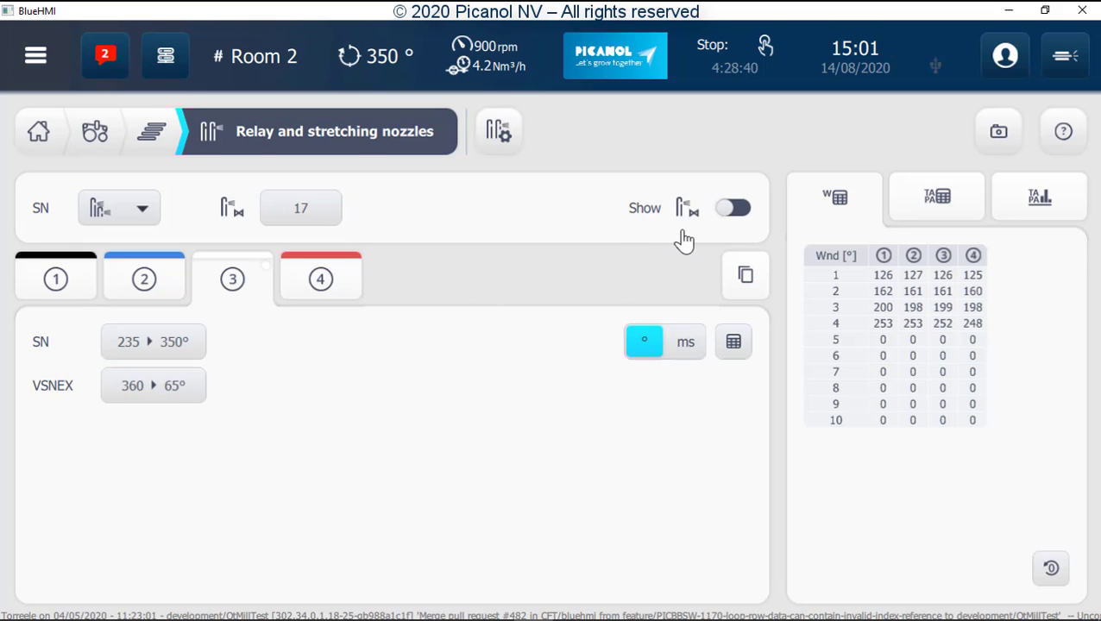
{"action": "left_click", "coordinate": [729, 214]}
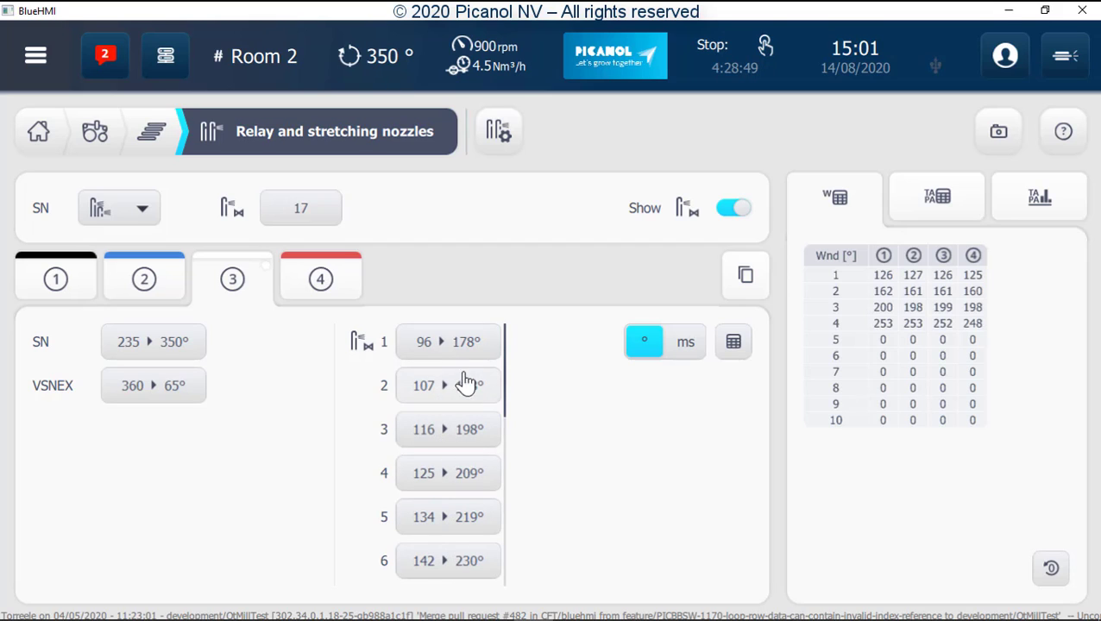
{"action": "left_click", "coordinate": [498, 134]}
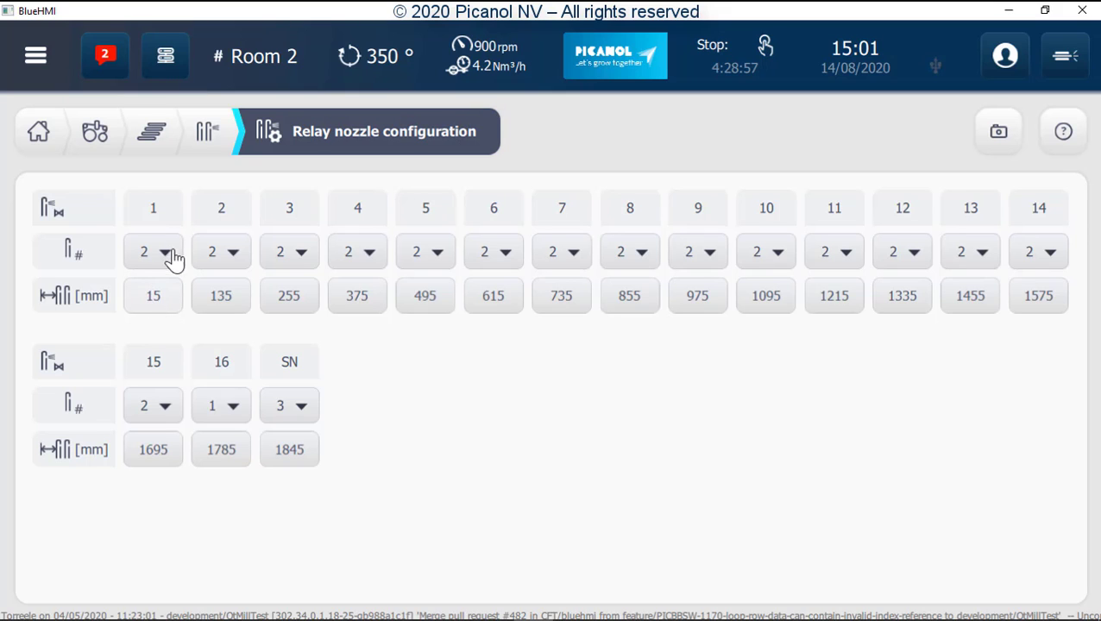
{"action": "left_click", "coordinate": [150, 134]}
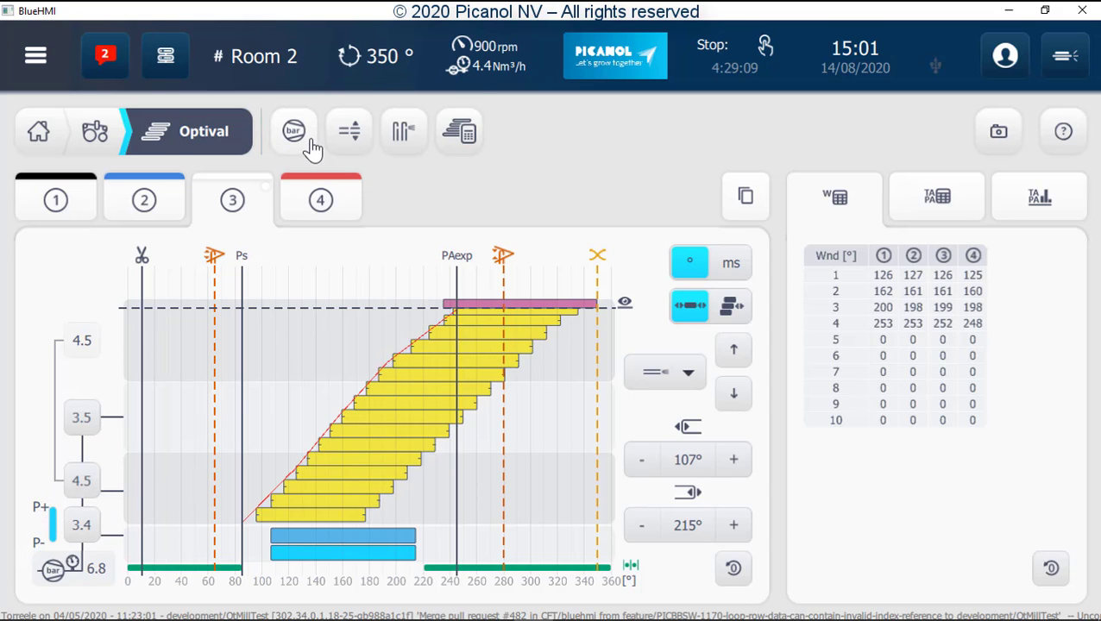
Move from Main nozzle and Optival to Machine settings, then open ARVD II Plus (channel 1 Medium)
{"action": "left_click", "coordinate": [347, 138]}
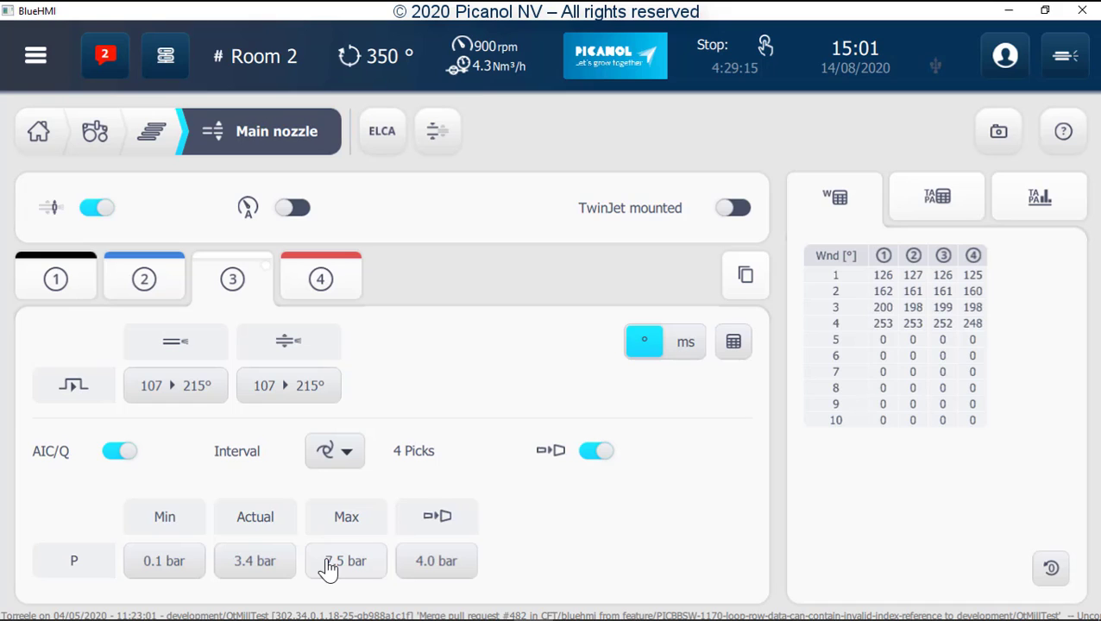
{"action": "left_click", "coordinate": [159, 138]}
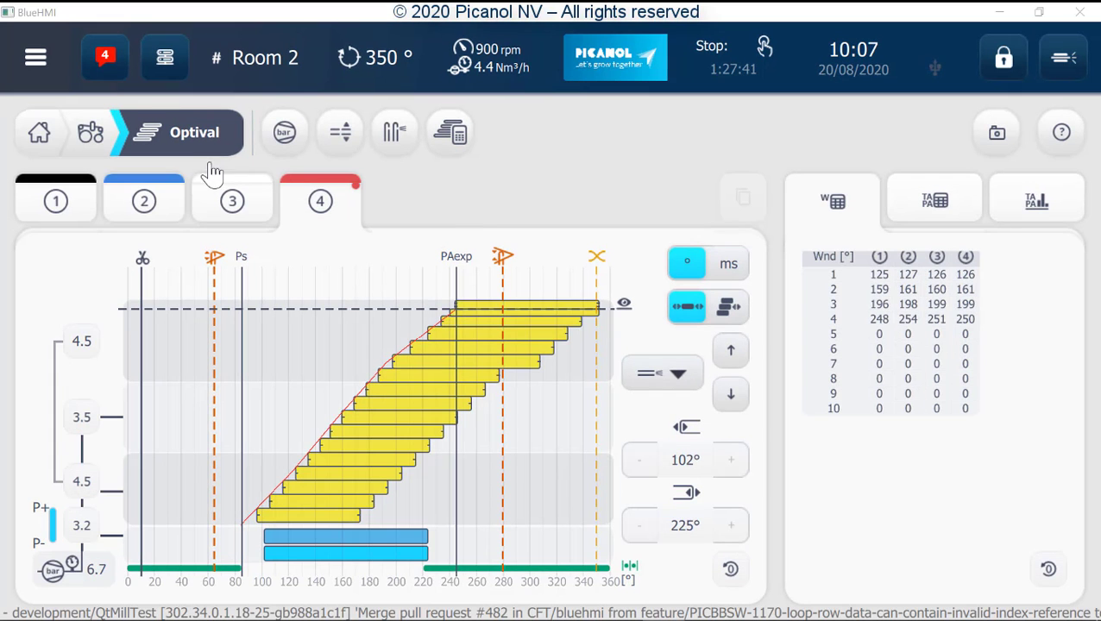
{"action": "left_click", "coordinate": [95, 136]}
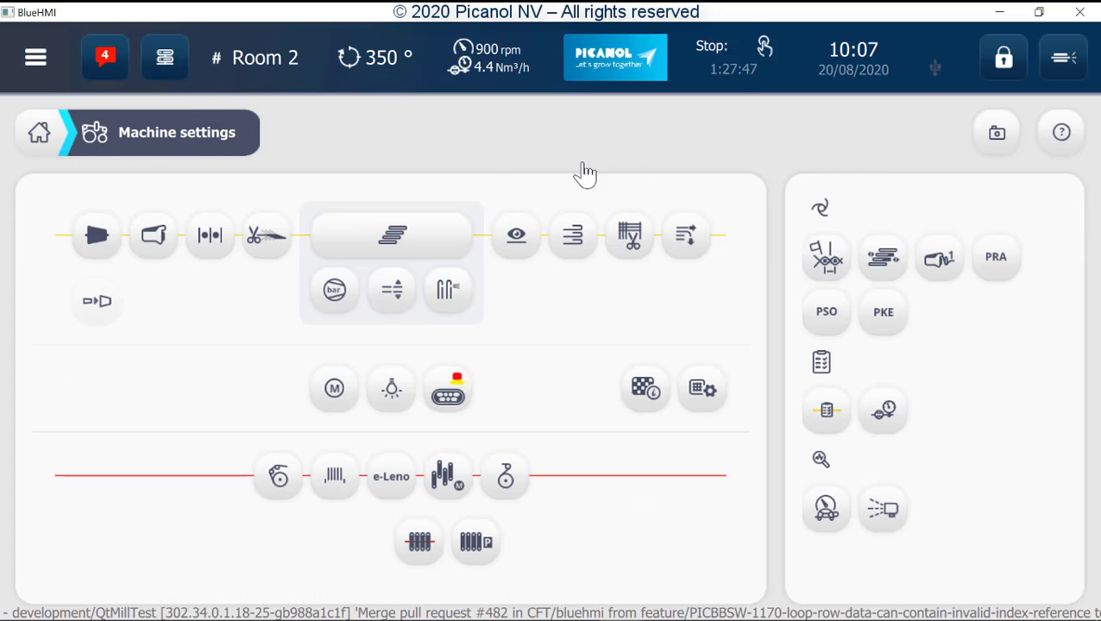
{"action": "left_click", "coordinate": [884, 258]}
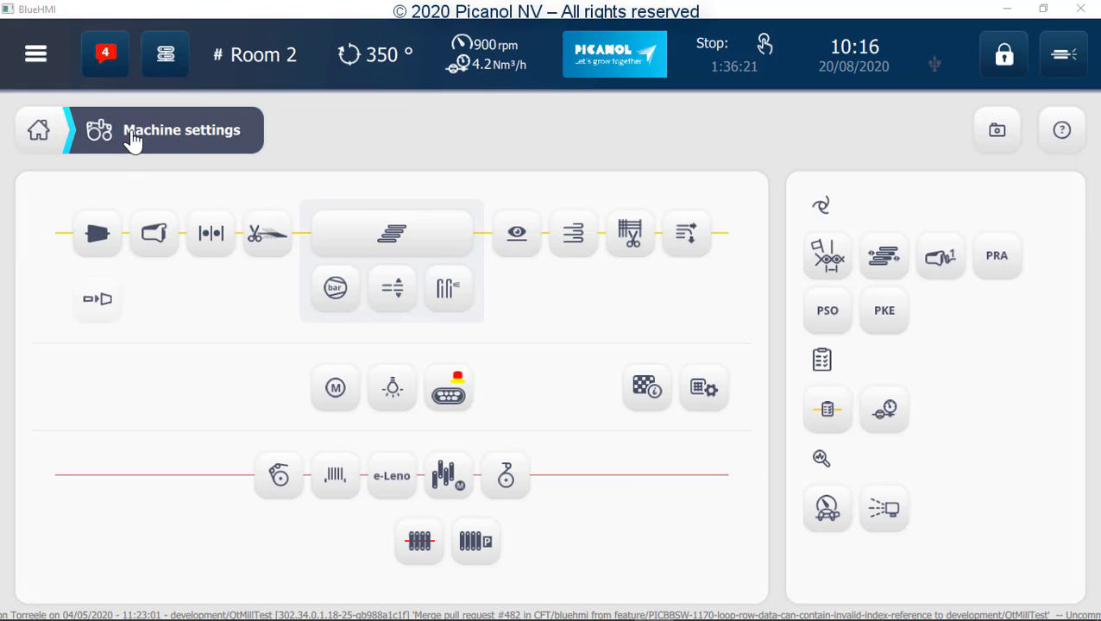
Check the Filling Detector analysis and service-and-tests pages, ending on channel 4's FD1 1500 µs, FD2 2500 µs settings
{"action": "left_click", "coordinate": [517, 240]}
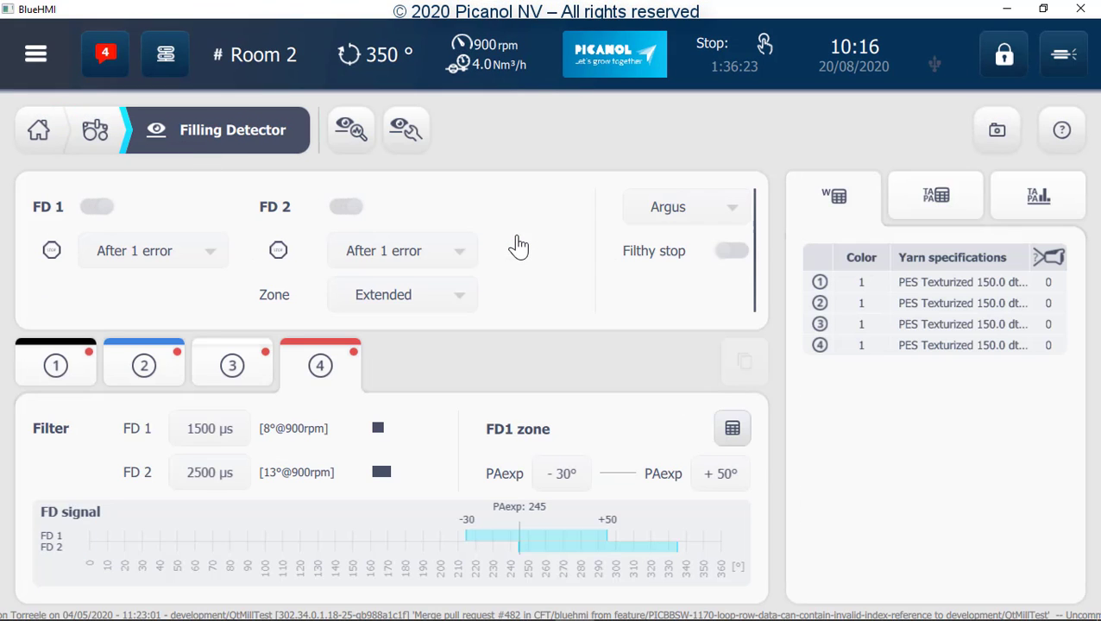
{"action": "left_click", "coordinate": [354, 134]}
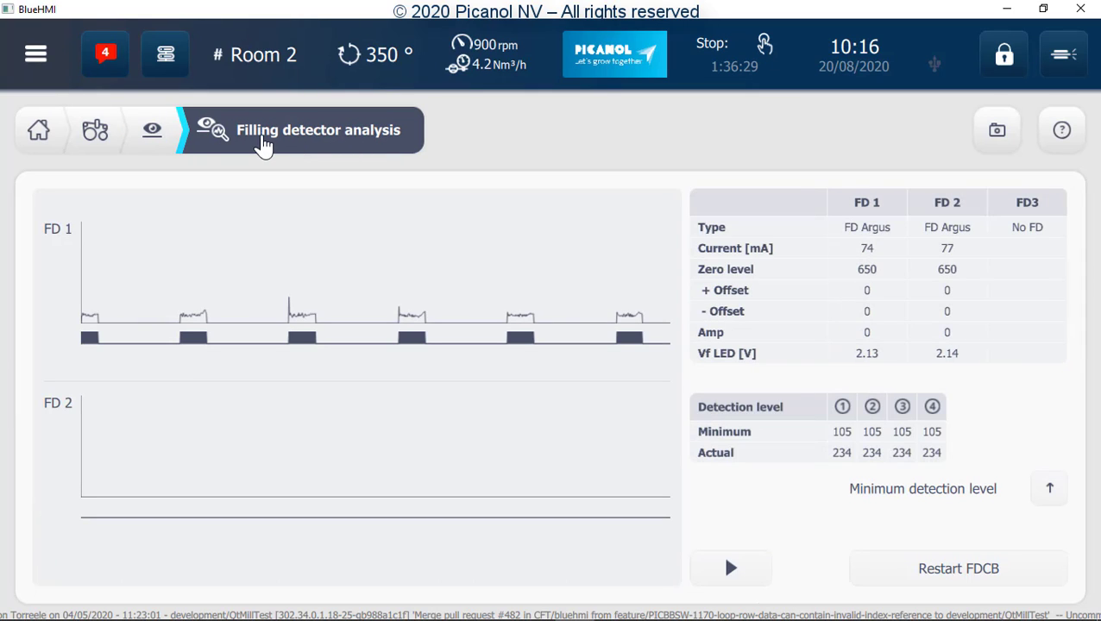
{"action": "left_click", "coordinate": [170, 138]}
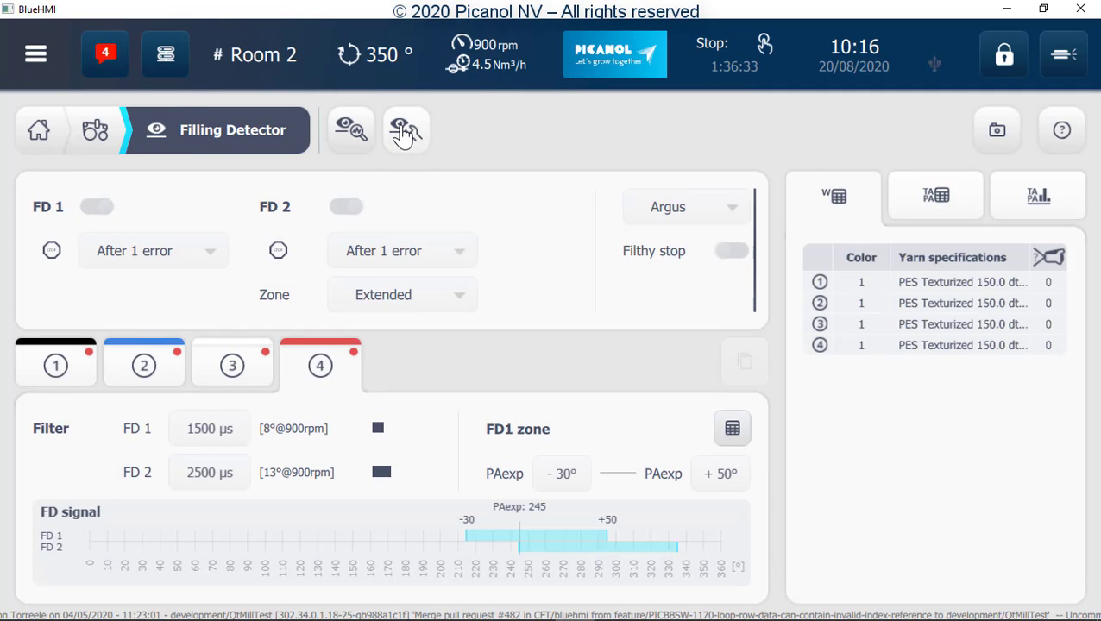
{"action": "left_click", "coordinate": [406, 131]}
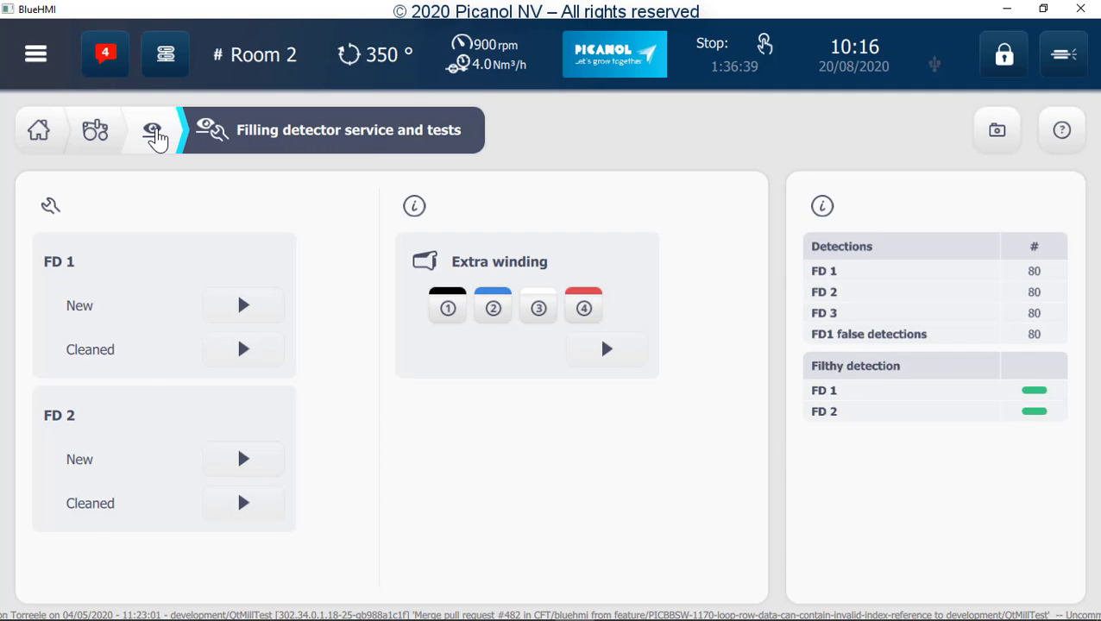
{"action": "left_click", "coordinate": [155, 138]}
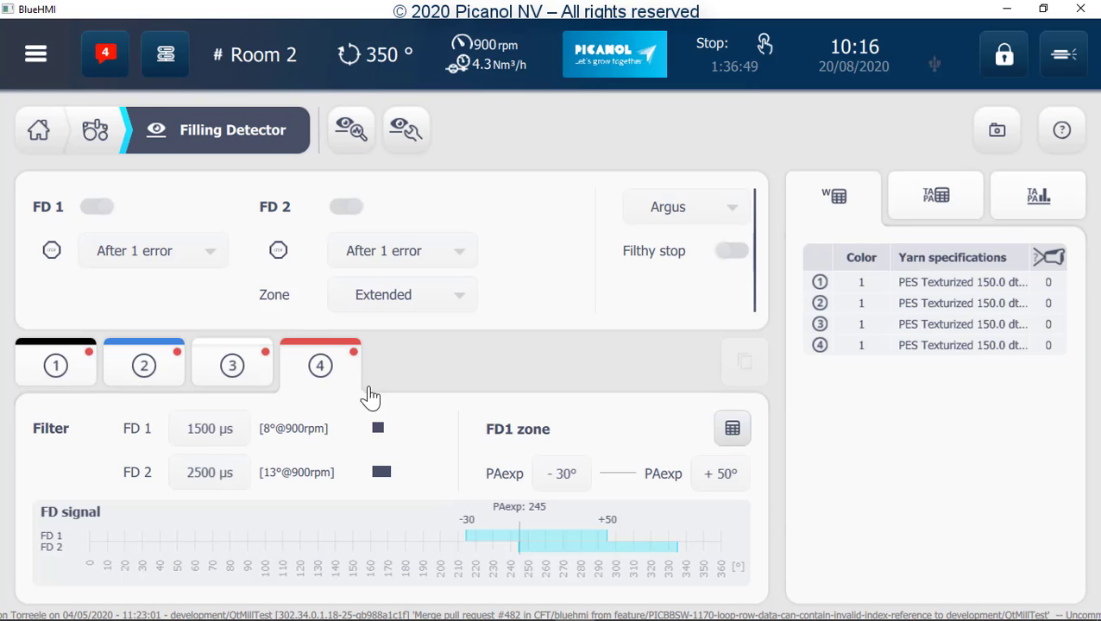
Return from the Filling Detector page to the Machine settings overview via the loom breadcrumb
{"action": "left_click", "coordinate": [112, 134]}
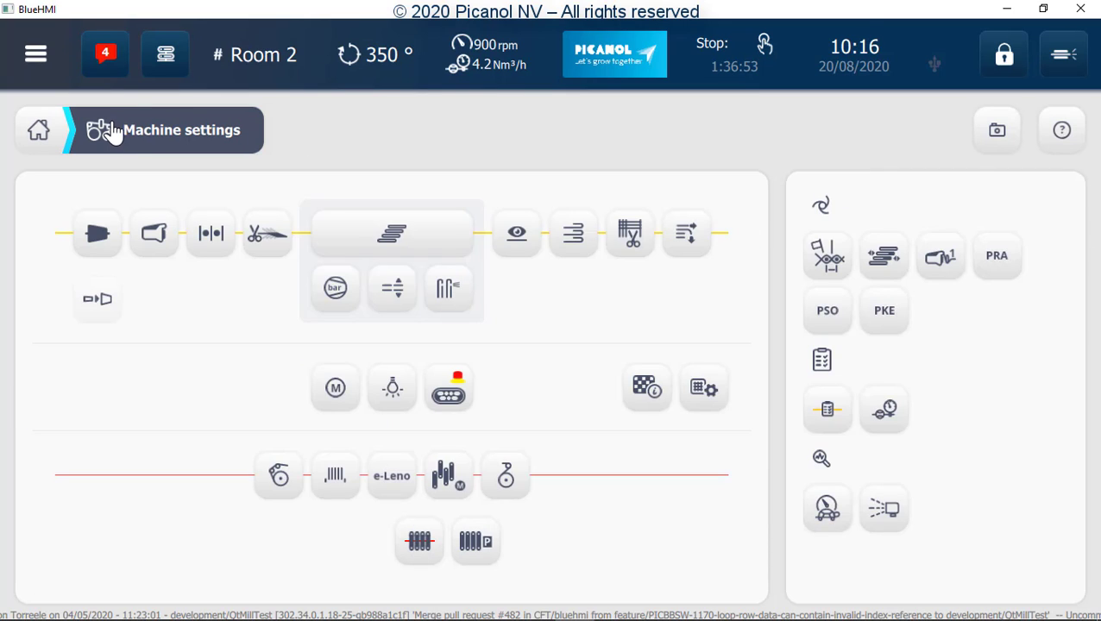